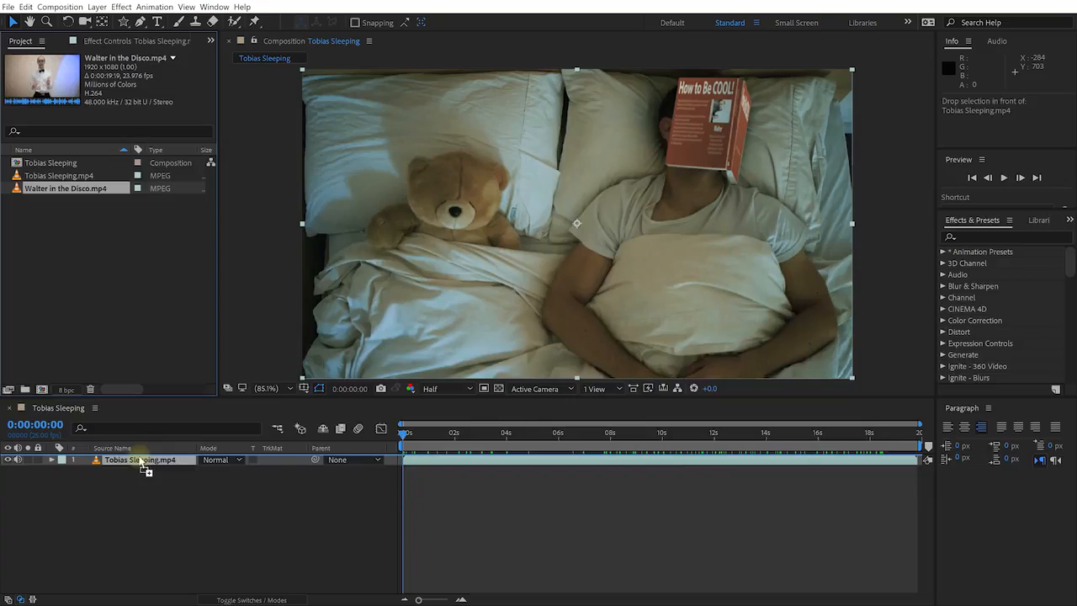
# Add Walter in the Disco.mp4 above Tobias Sleeping.mp4 and toggle its visibility to compare
pyautogui.moveTo(416, 432); pyautogui.dragTo(526, 451)
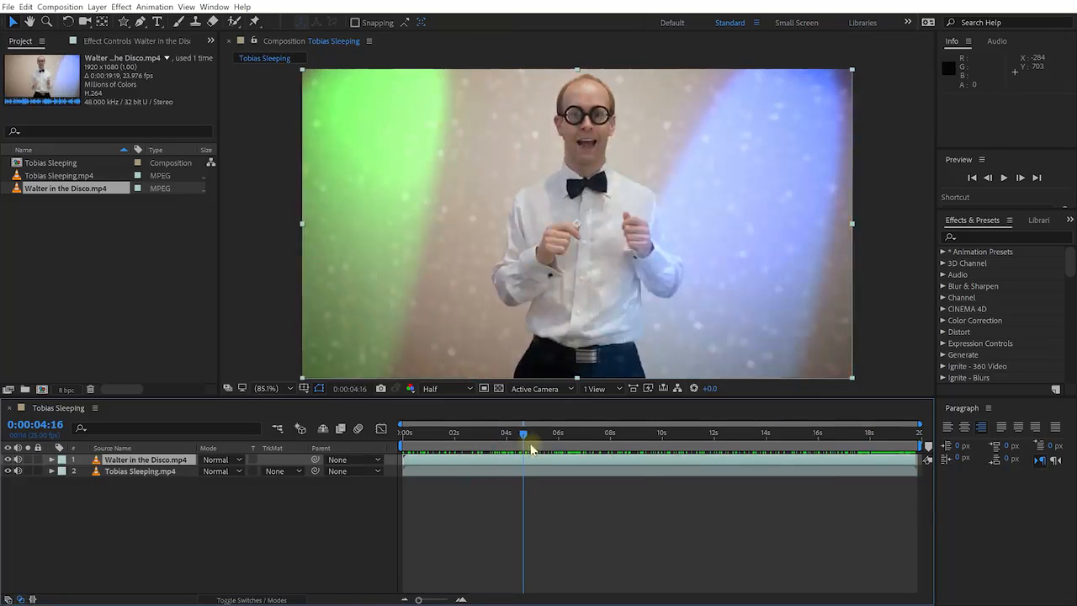
pyautogui.click(9, 459)
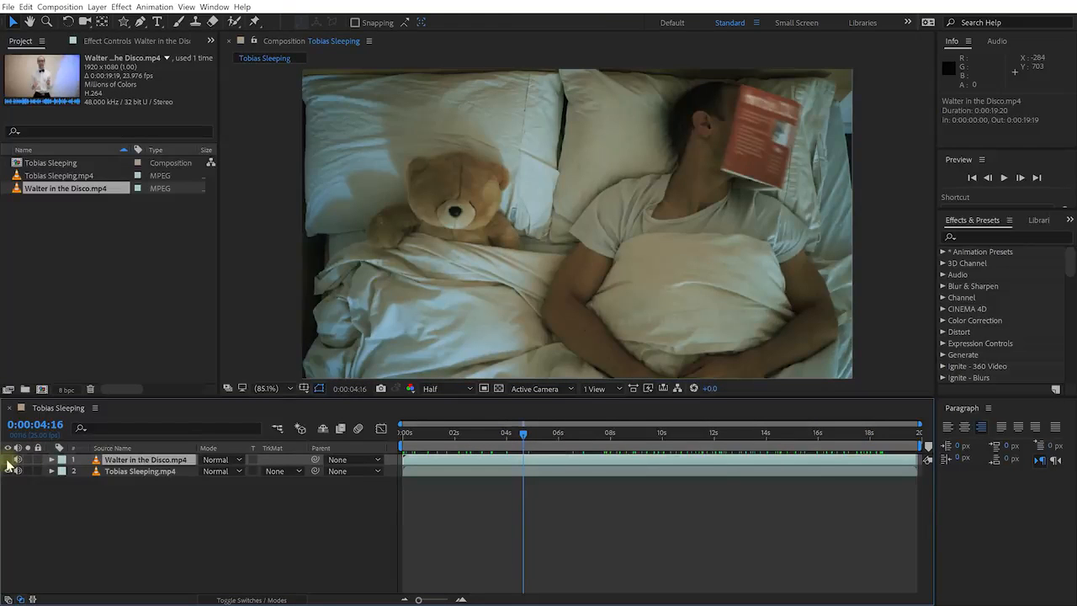
pyautogui.click(8, 459)
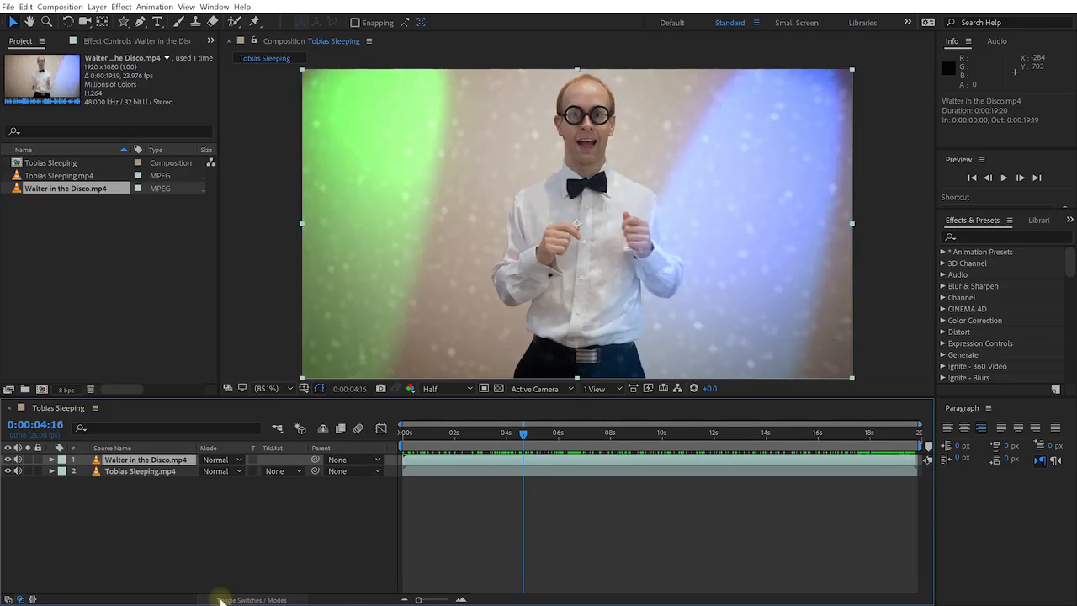
pyautogui.click(281, 599)
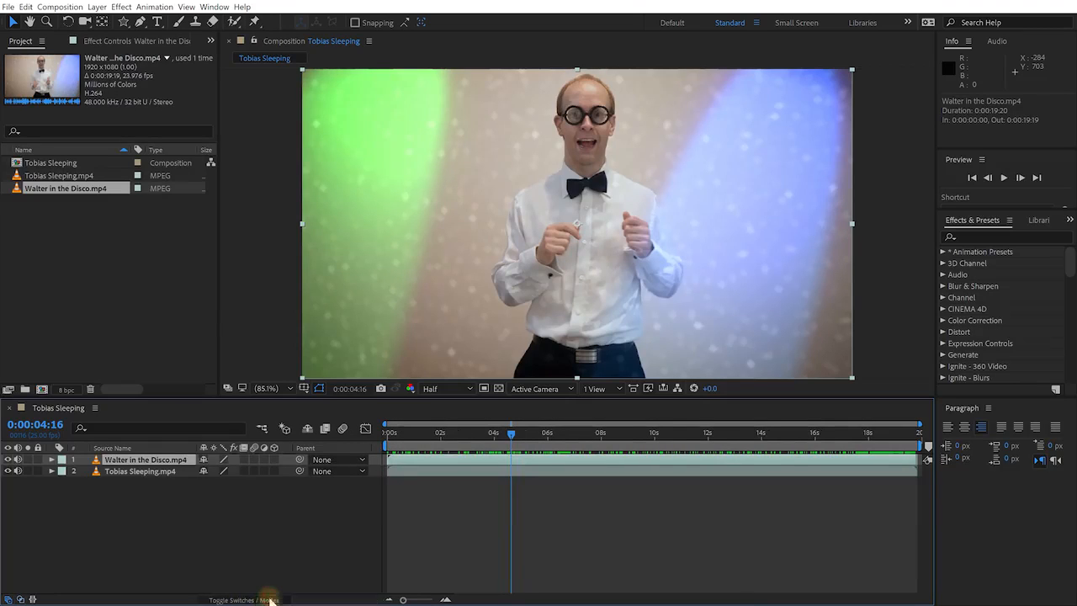
pyautogui.click(269, 599)
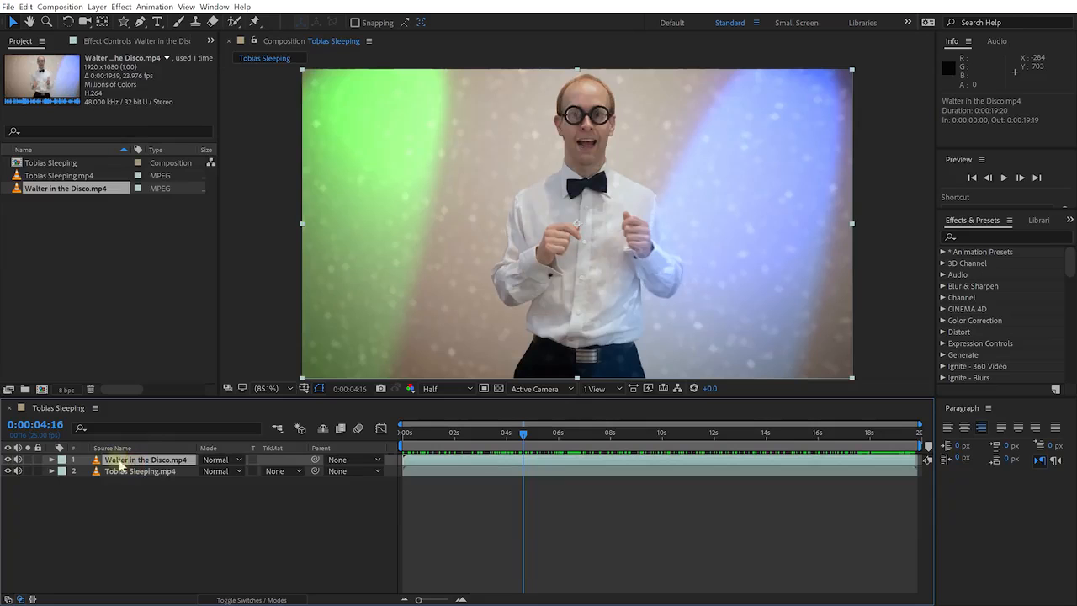
# Try Screen blend mode on the dancing clip, then set it back to Normal
pyautogui.click(217, 463)
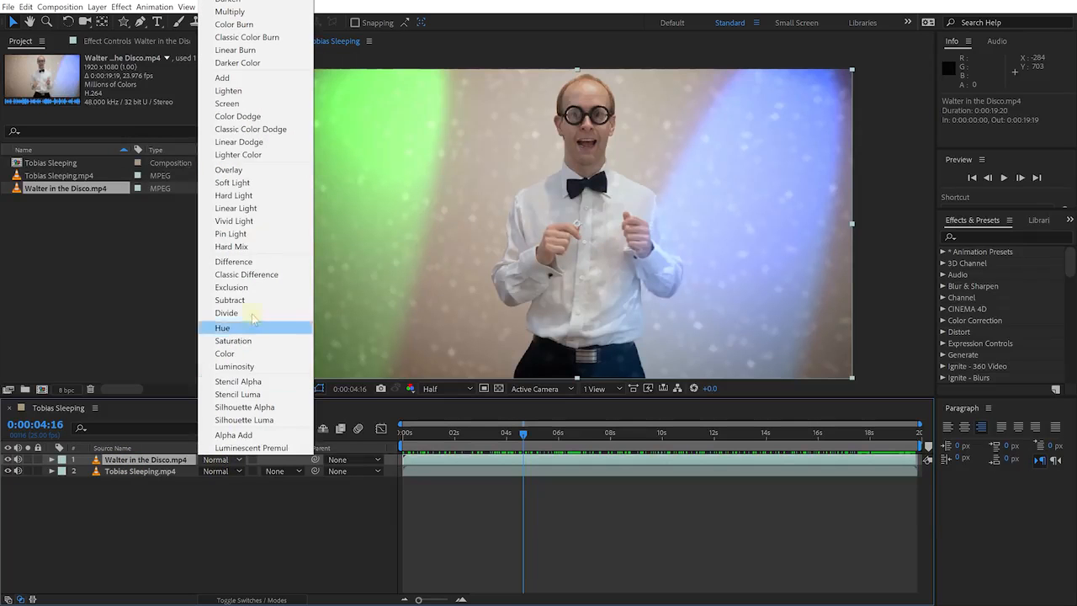
pyautogui.click(235, 103)
pyautogui.moveTo(525, 435)
pyautogui.mouseDown()
pyautogui.moveTo(614, 435)
pyautogui.moveTo(521, 447)
pyautogui.moveTo(533, 448)
pyautogui.mouseUp()
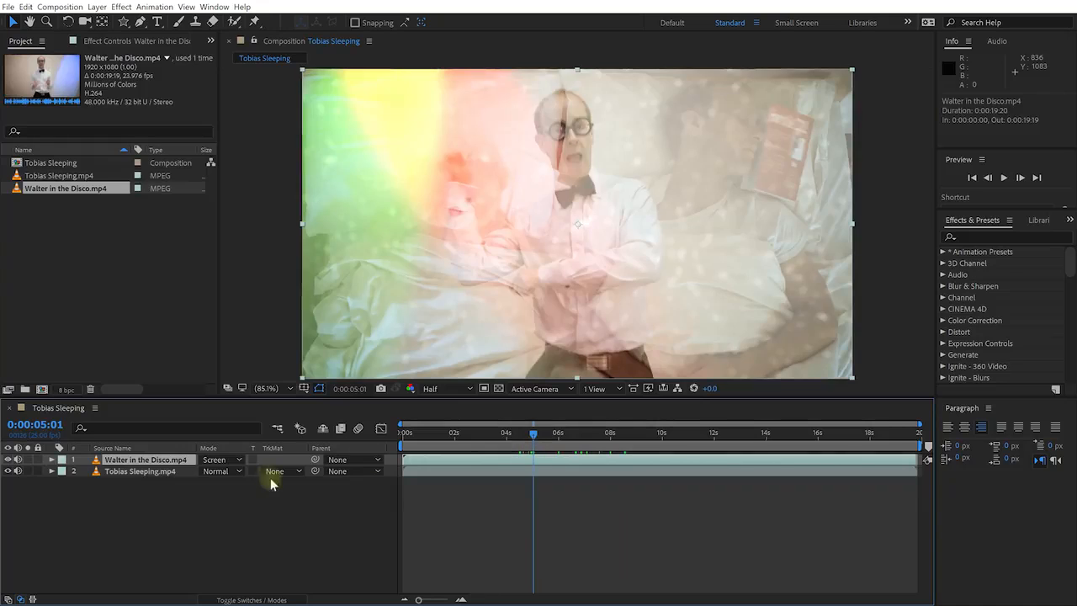
pyautogui.click(220, 460)
pyautogui.click(229, 0)
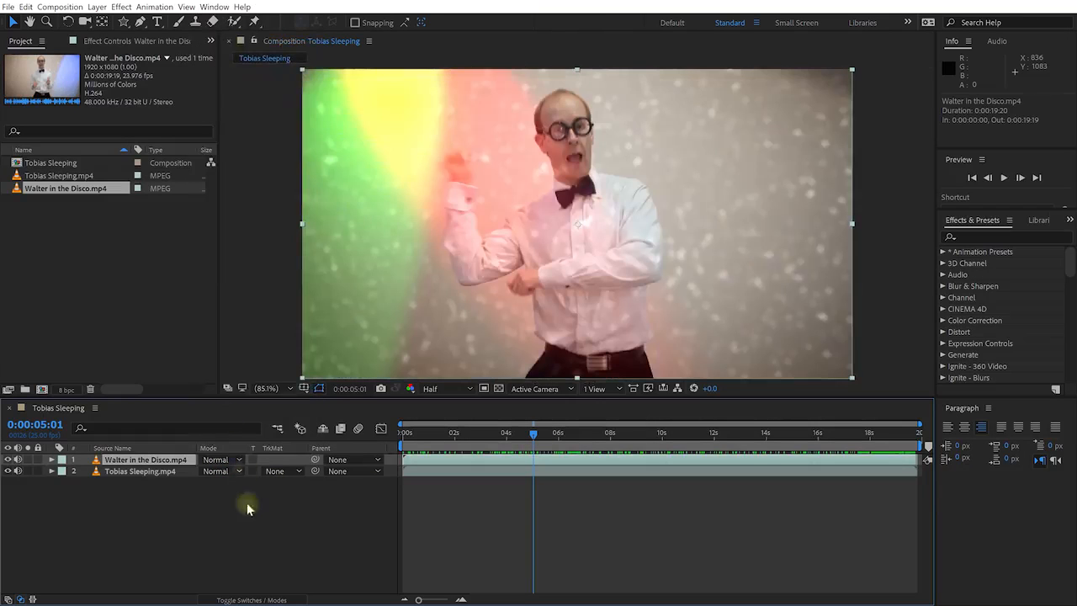
# Fade the dancing clip to 28% opacity, restore 100%, and pick the Pen tool
pyautogui.press('t')
pyautogui.moveTo(207, 471); pyautogui.dragTo(165, 470)
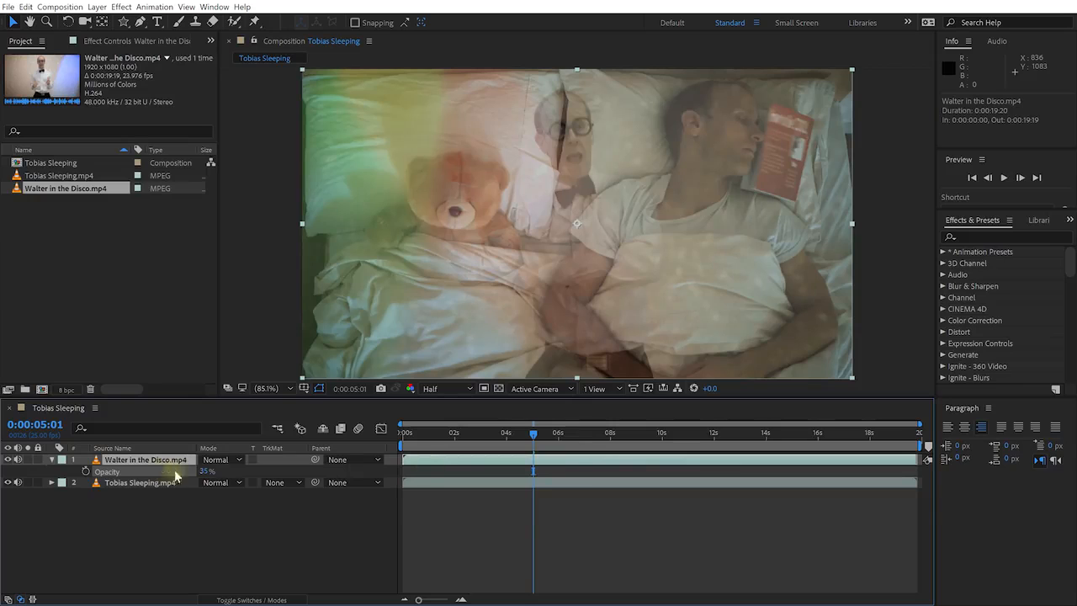
pyautogui.moveTo(534, 432); pyautogui.dragTo(494, 441)
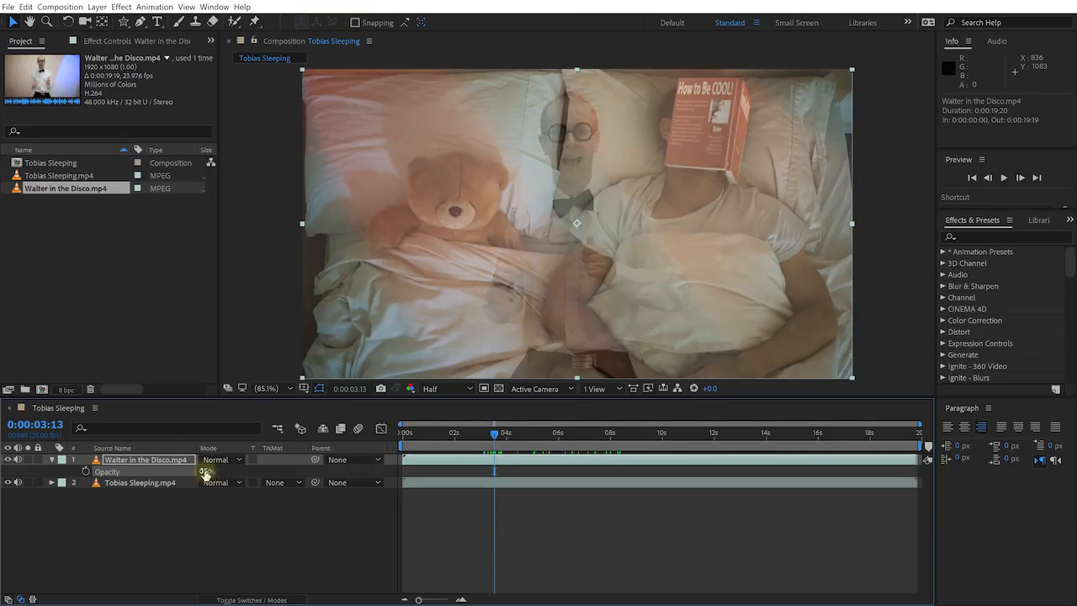
pyautogui.moveTo(205, 474); pyautogui.dragTo(252, 471)
pyautogui.moveTo(123, 21); pyautogui.dragTo(152, 29)
pyautogui.click(139, 23)
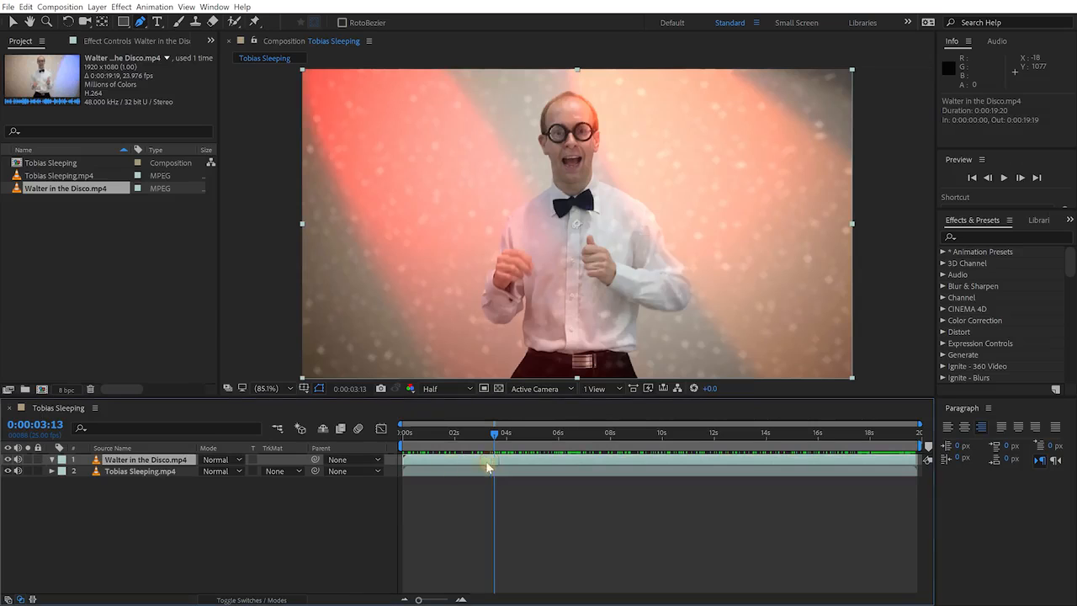
pyautogui.click(561, 76)
pyautogui.click(503, 111)
pyautogui.click(501, 174)
pyautogui.click(479, 231)
pyautogui.click(460, 279)
pyautogui.click(471, 323)
pyautogui.click(489, 348)
pyautogui.click(477, 362)
pyautogui.moveTo(643, 113); pyautogui.dragTo(655, 189)
pyautogui.click(652, 184)
pyautogui.click(637, 169)
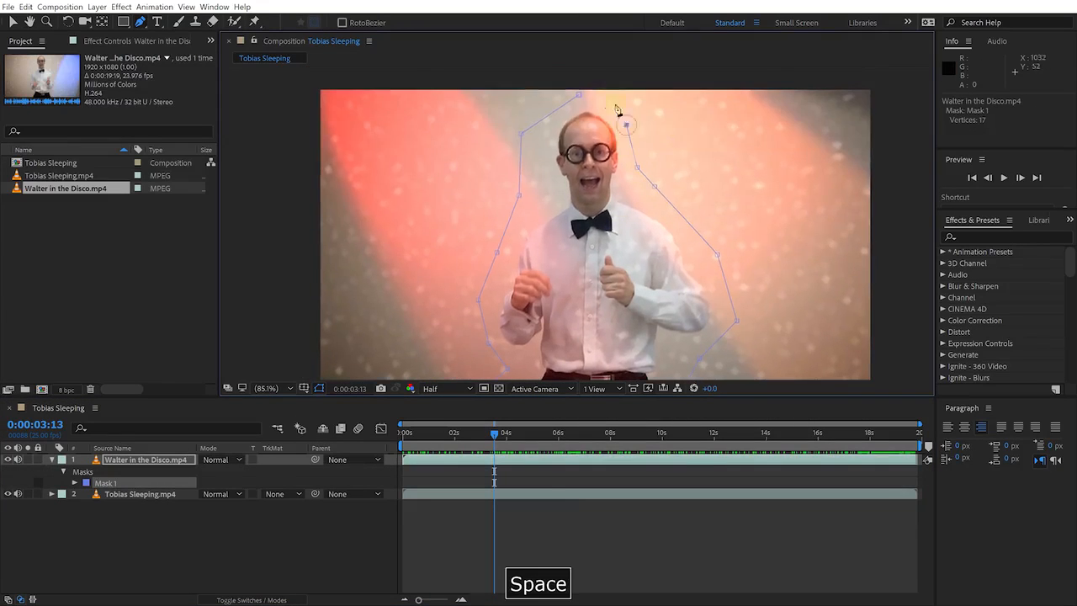
pyautogui.click(626, 127)
pyautogui.click(616, 103)
pyautogui.click(578, 94)
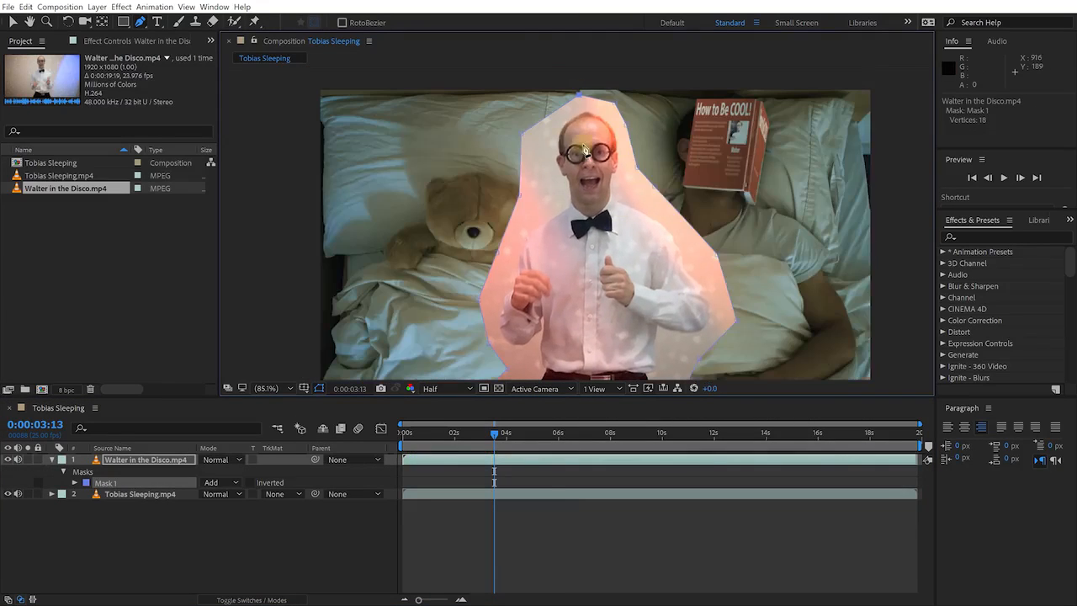
pyautogui.click(74, 482)
pyautogui.moveTo(218, 505); pyautogui.dragTo(304, 502)
pyautogui.press('v')
pyautogui.moveTo(494, 432)
pyautogui.mouseDown()
pyautogui.moveTo(467, 437)
pyautogui.moveTo(502, 437)
pyautogui.mouseUp()
pyautogui.press('v')
pyautogui.click(627, 278)
pyautogui.moveTo(627, 278); pyautogui.dragTo(477, 291)
pyautogui.moveTo(502, 432); pyautogui.dragTo(552, 438)
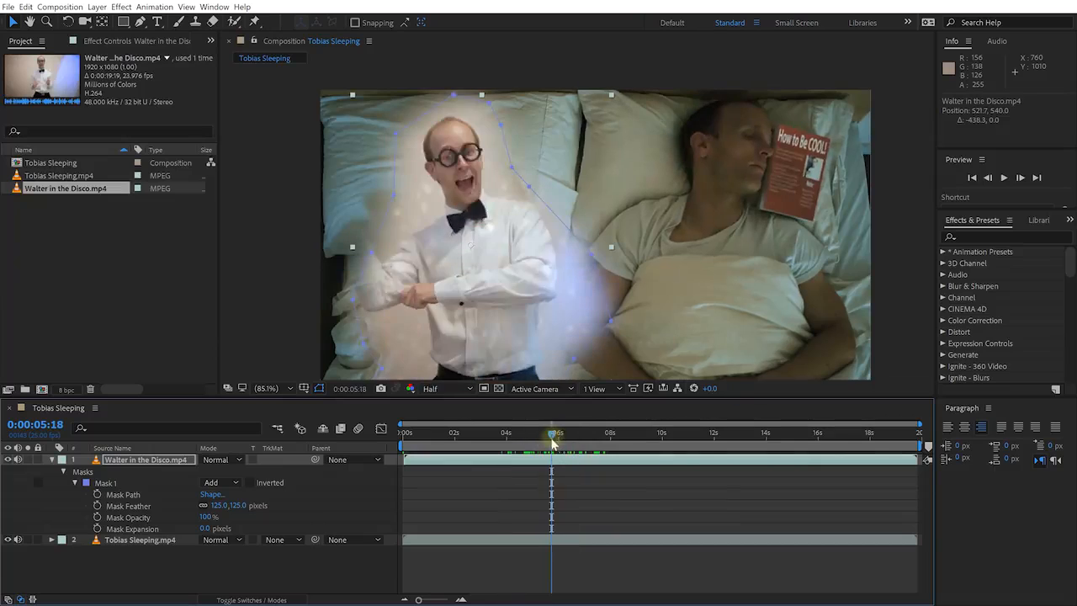
pyautogui.hotkey('ctrl', 'z')
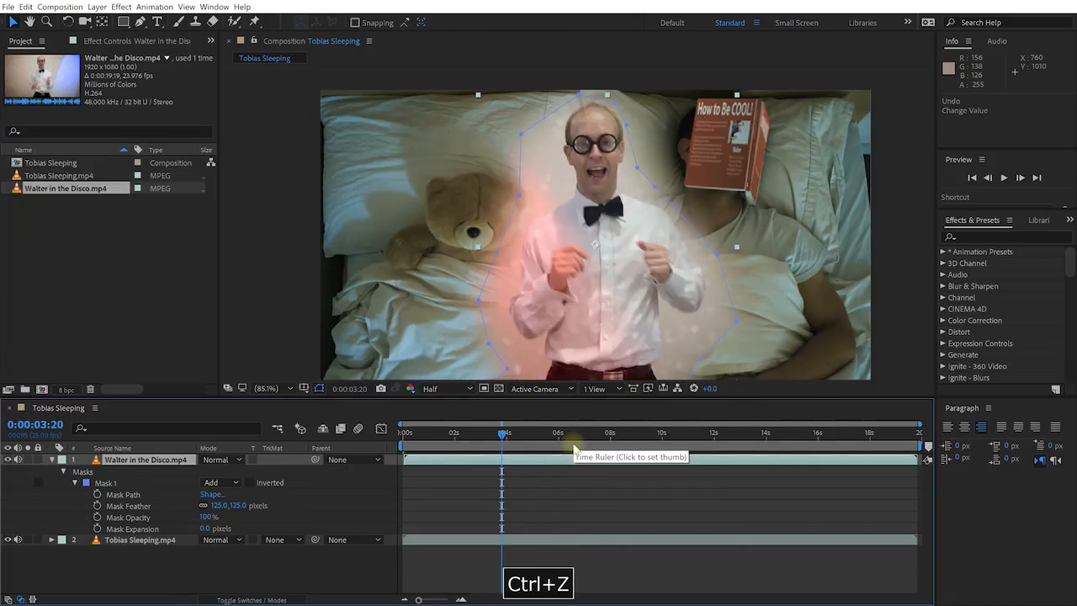
pyautogui.click(148, 485)
pyautogui.press('Delete')
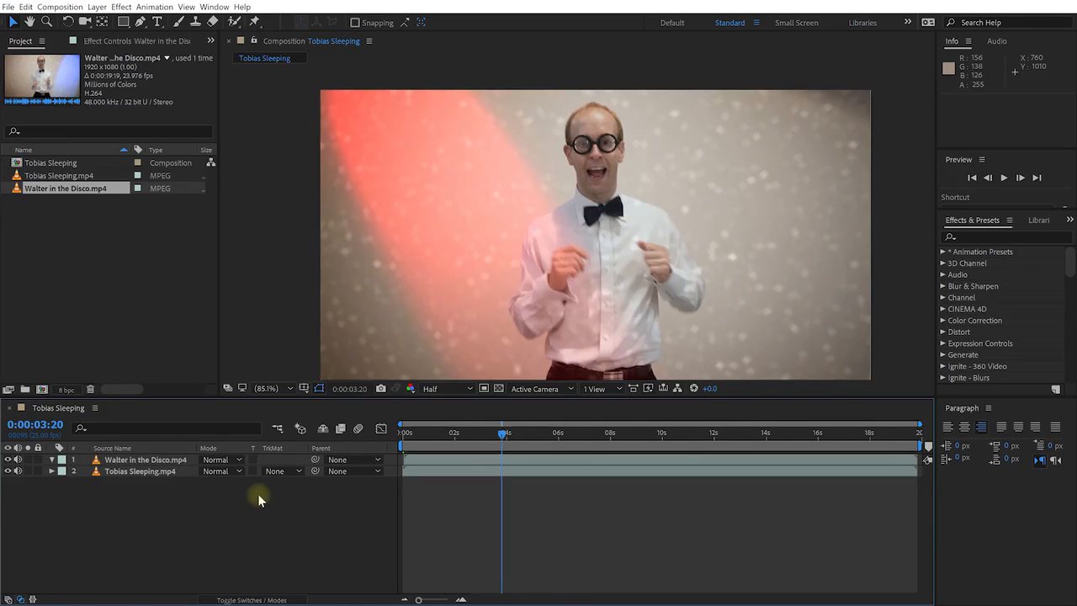
pyautogui.moveTo(486, 349); pyautogui.dragTo(468, 329)
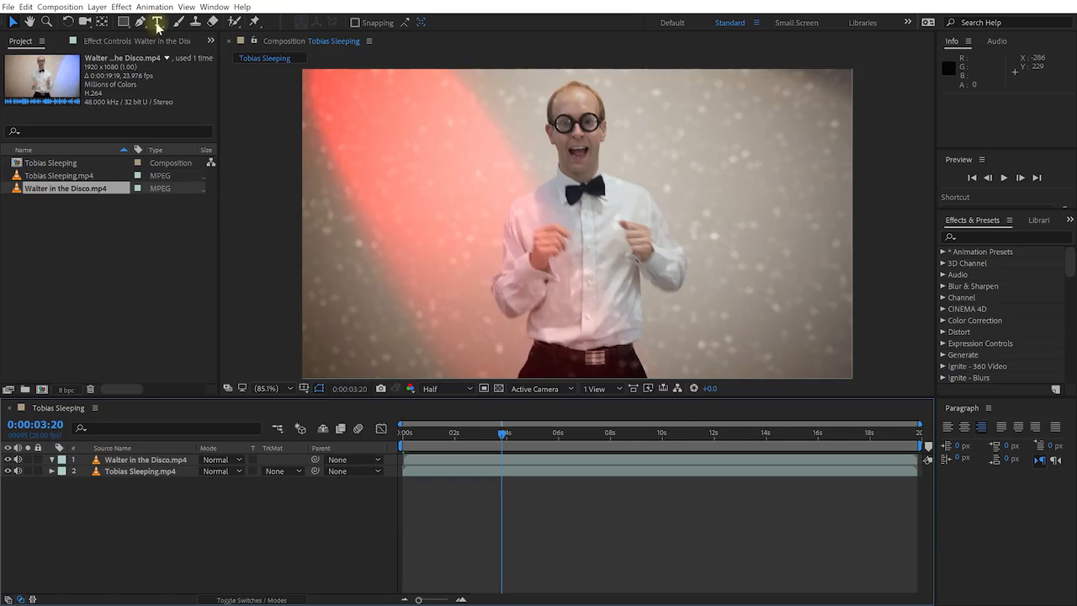
# Create a PARTEY text layer and move it fully into the frame
pyautogui.click(158, 22)
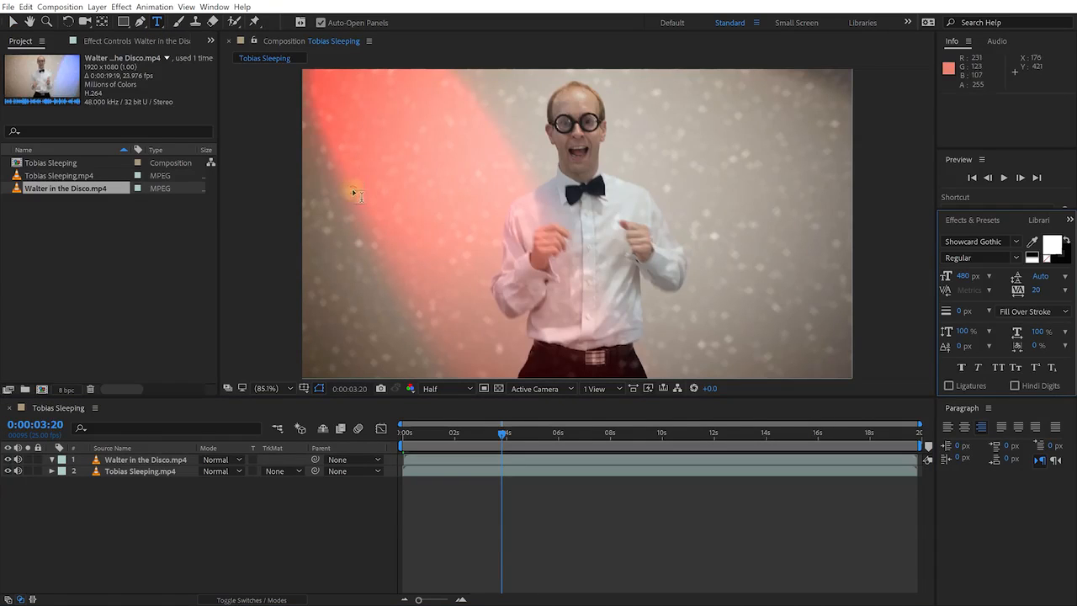
pyautogui.click(354, 194)
pyautogui.write('PARTEY')
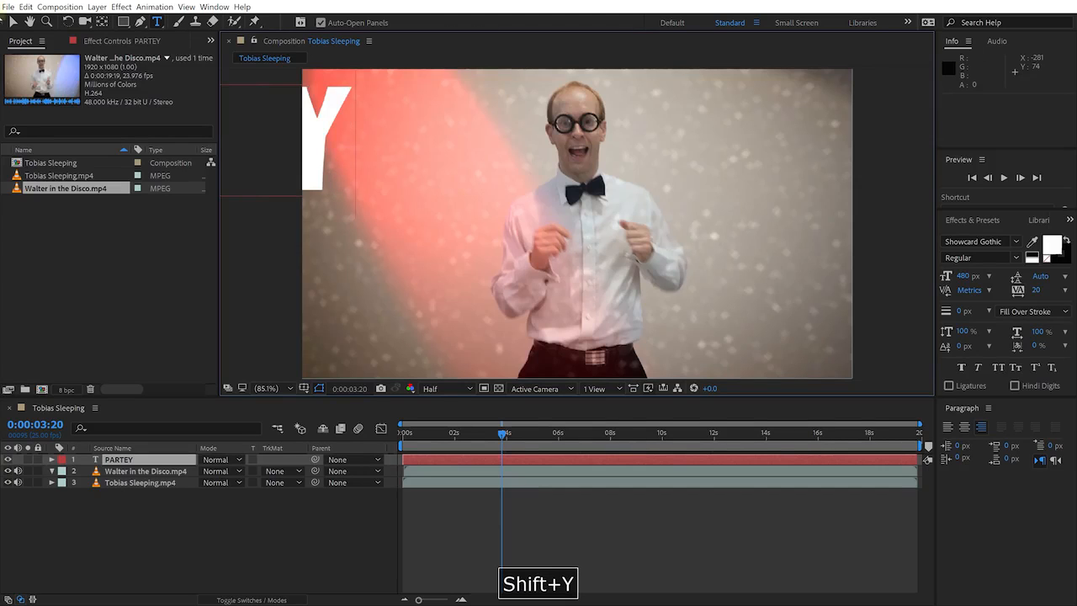
pyautogui.click(12, 21)
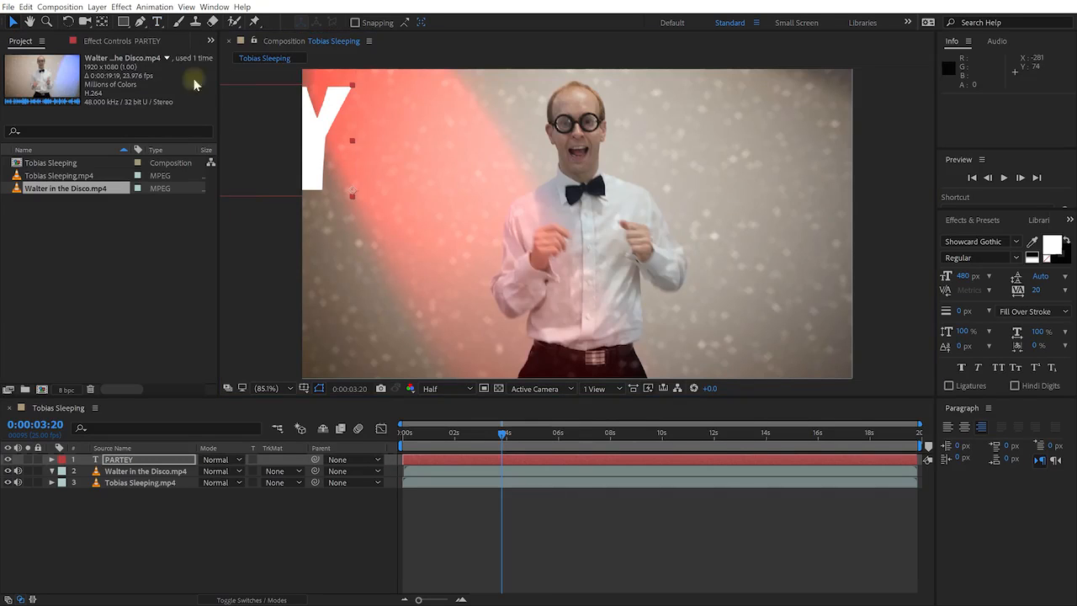
pyautogui.moveTo(352, 150); pyautogui.dragTo(809, 204)
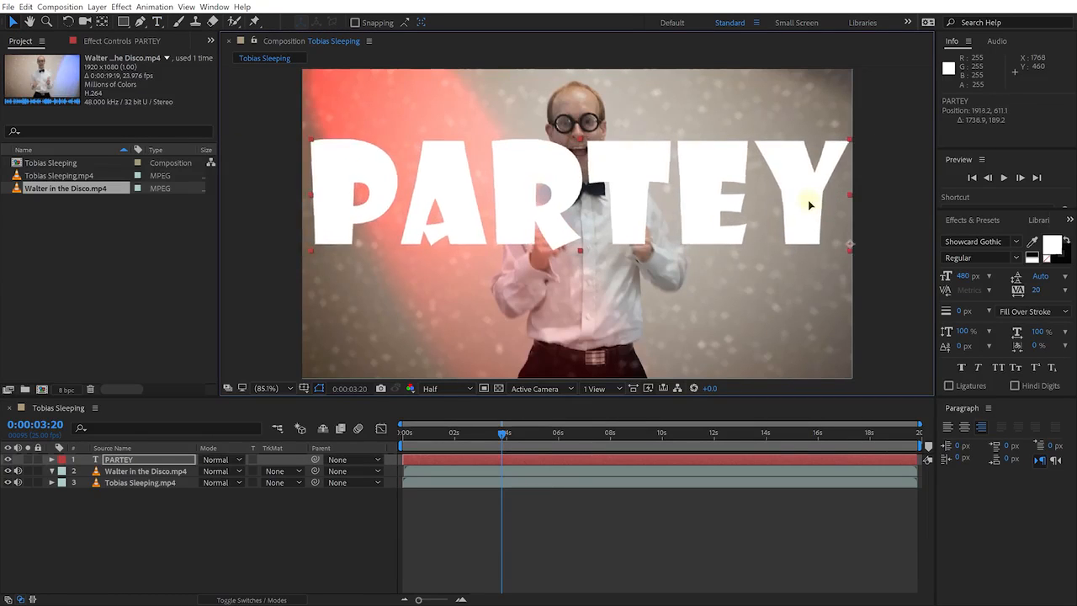
# Set the PARTEY text to Showcard Gothic and shift it lower over the dancer
pyautogui.click(1013, 242)
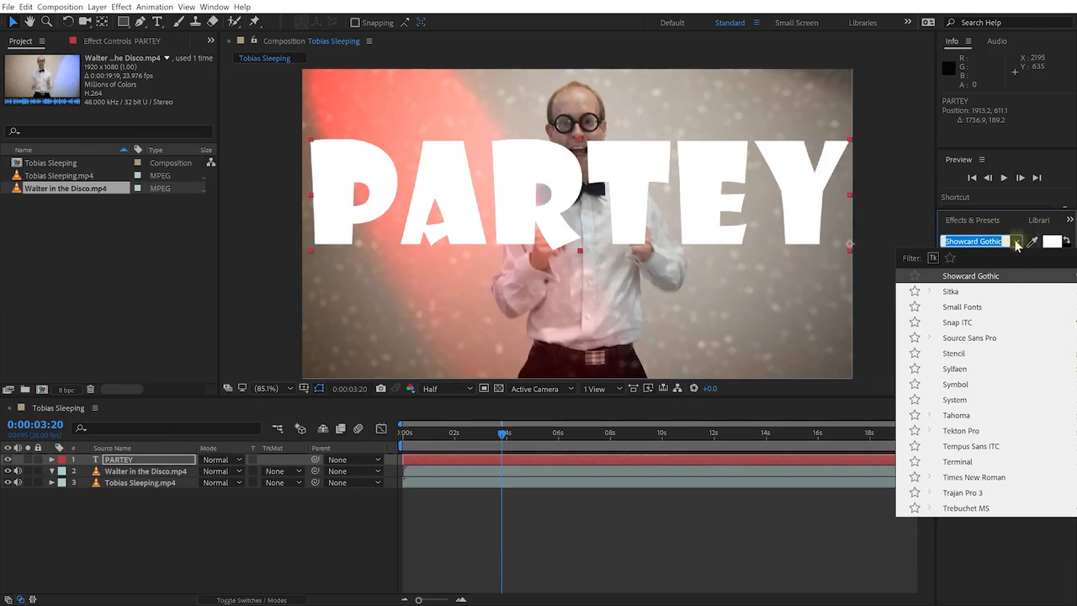
pyautogui.click(1013, 239)
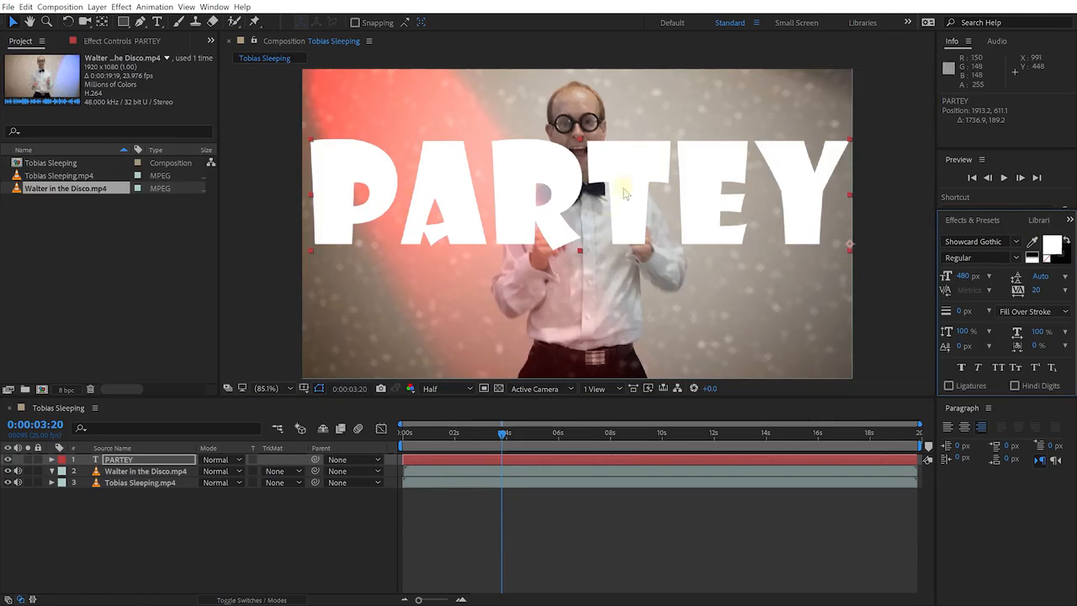
pyautogui.moveTo(650, 181); pyautogui.dragTo(651, 228)
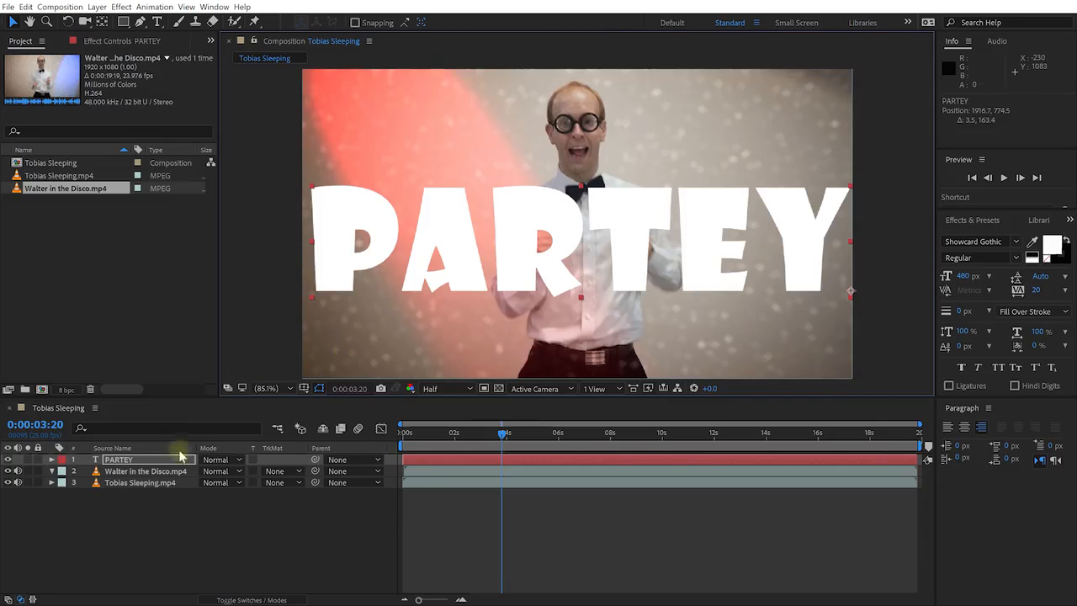
pyautogui.click(109, 471)
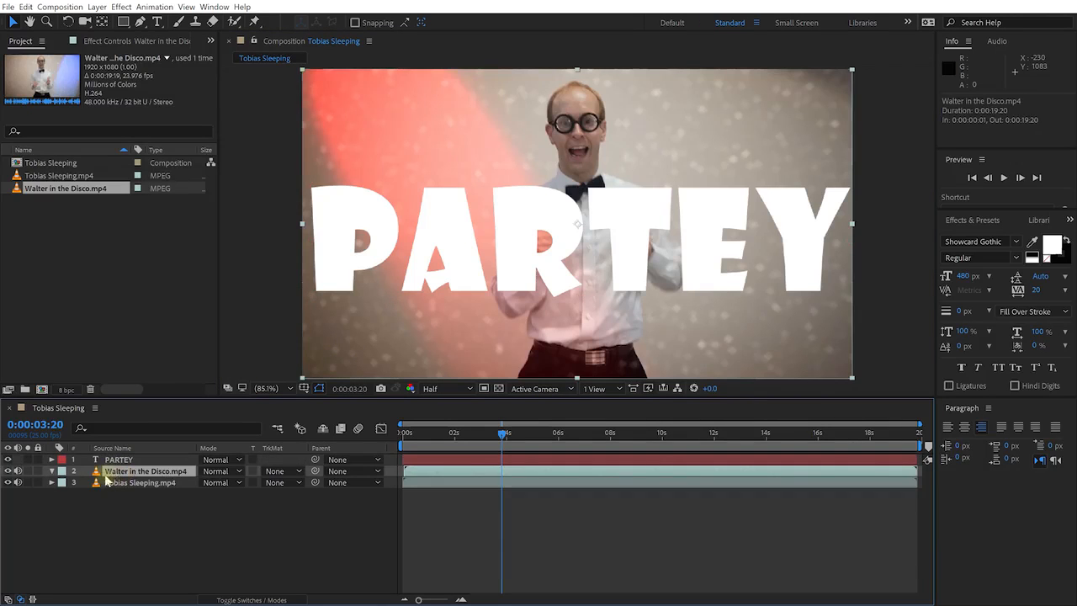
pyautogui.click(118, 459)
pyautogui.click(142, 471)
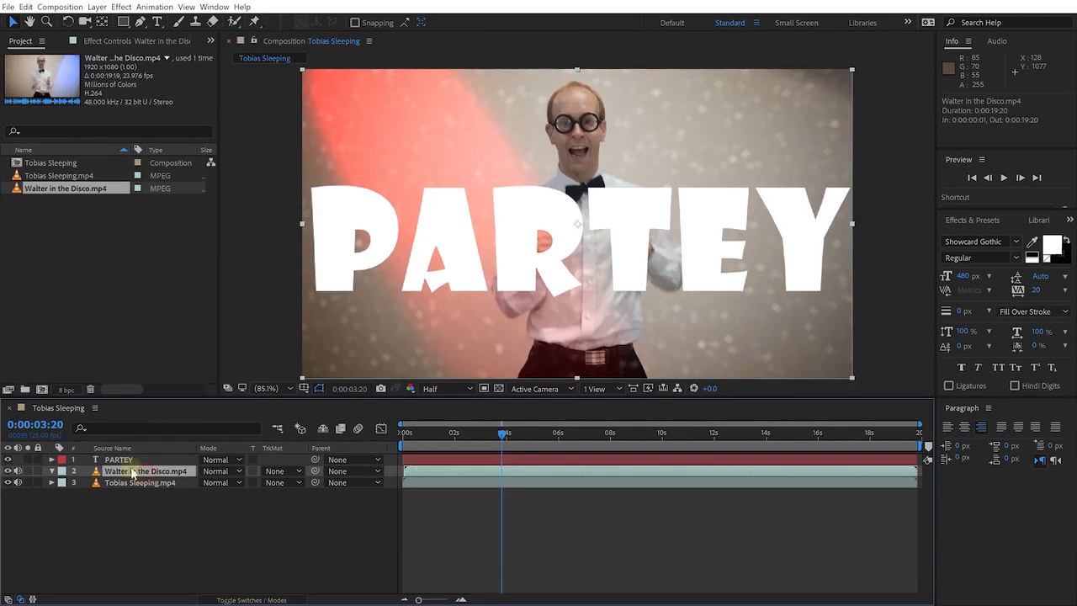
pyautogui.click(122, 460)
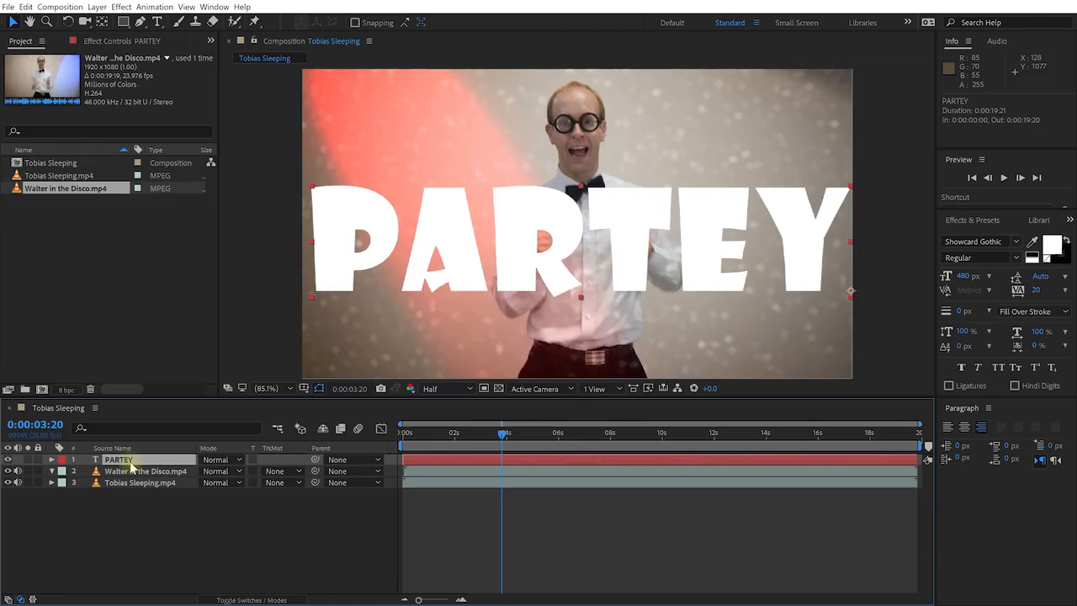
# Move the PARTEY title higher in the frame and select the Walter layer
pyautogui.moveTo(430, 239); pyautogui.dragTo(435, 152)
pyautogui.click(172, 471)
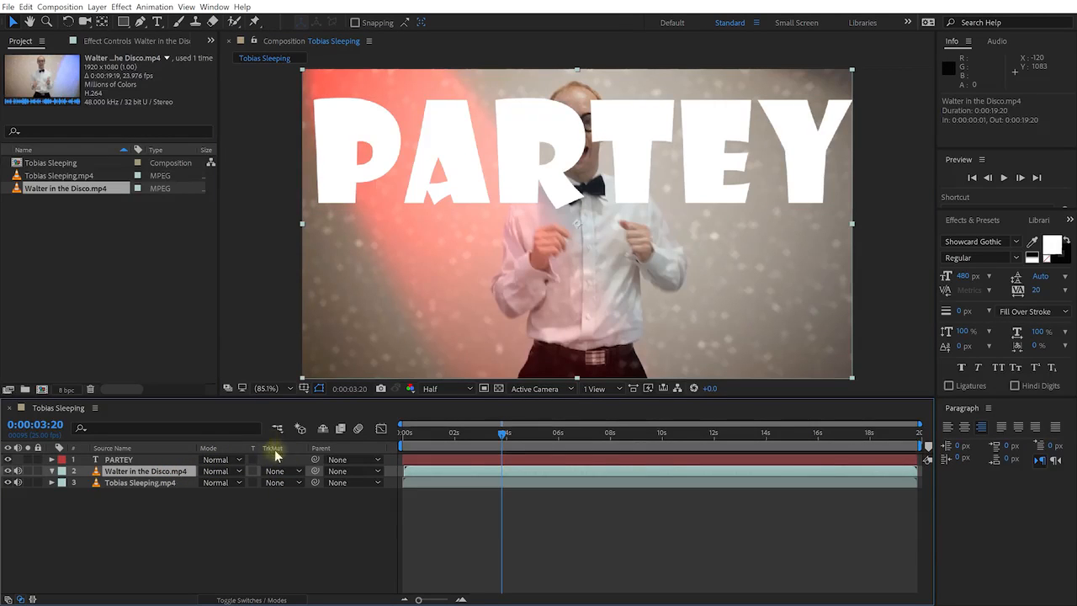
pyautogui.click(283, 599)
pyautogui.click(280, 599)
# Set the Walter in the Disco layer's track matte to Alpha Matte "PARTEY"
pyautogui.click(107, 461)
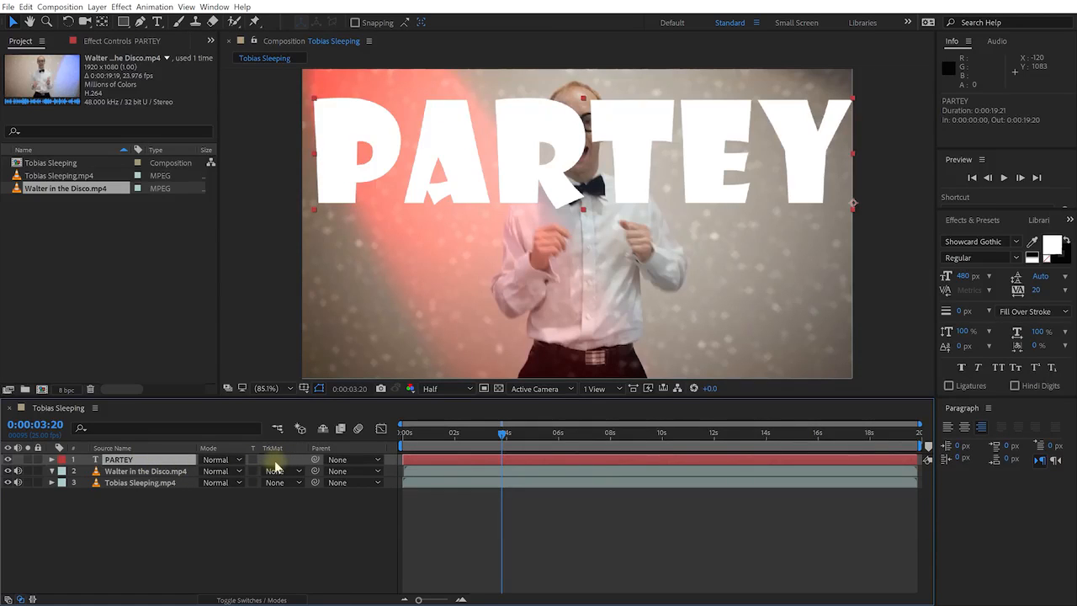
pyautogui.click(161, 473)
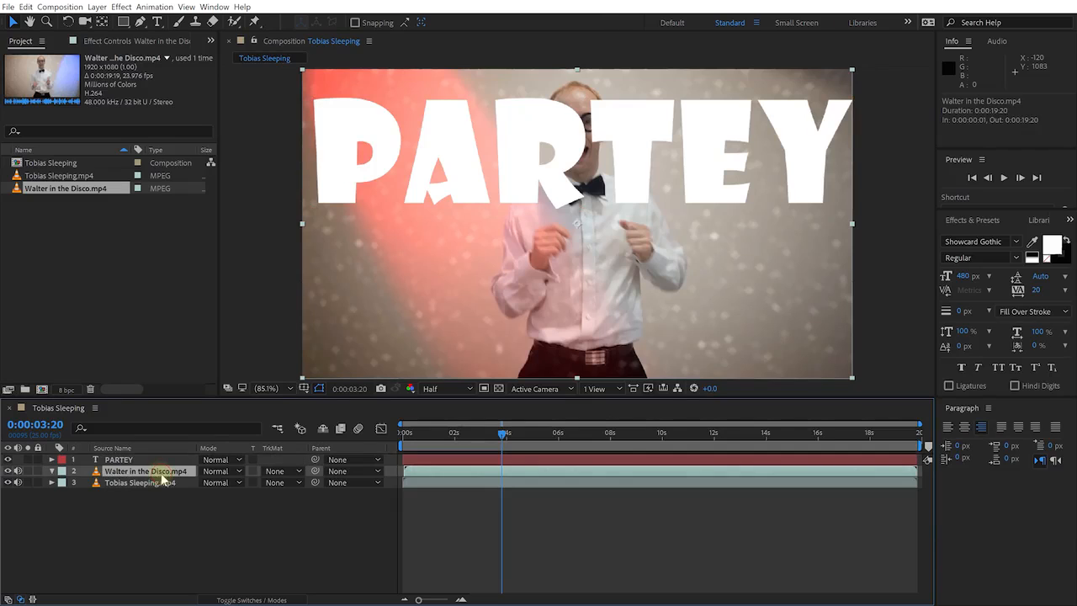
pyautogui.click(301, 472)
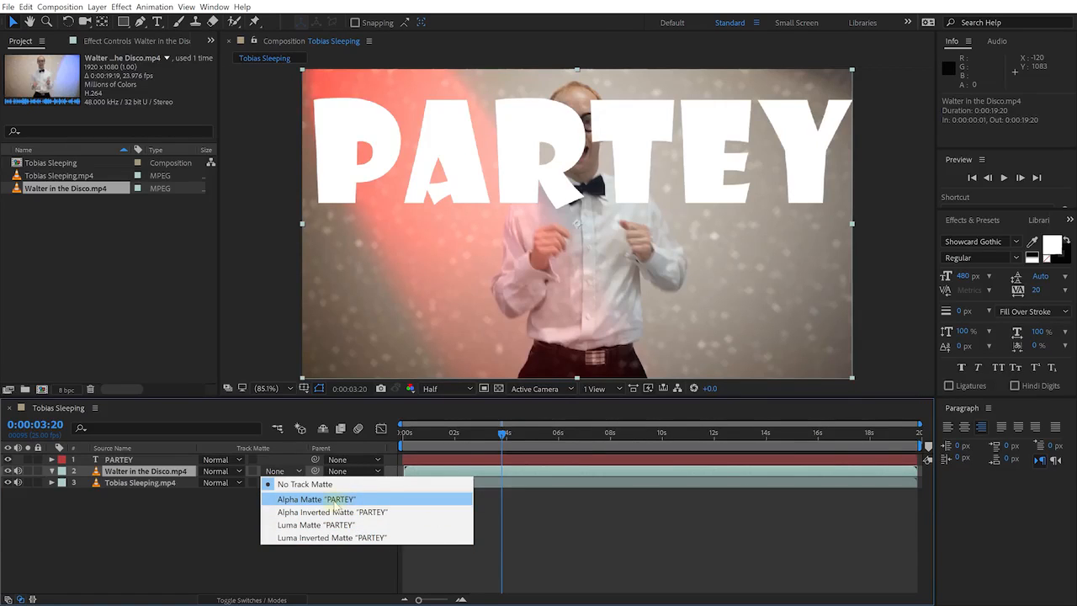
pyautogui.click(370, 498)
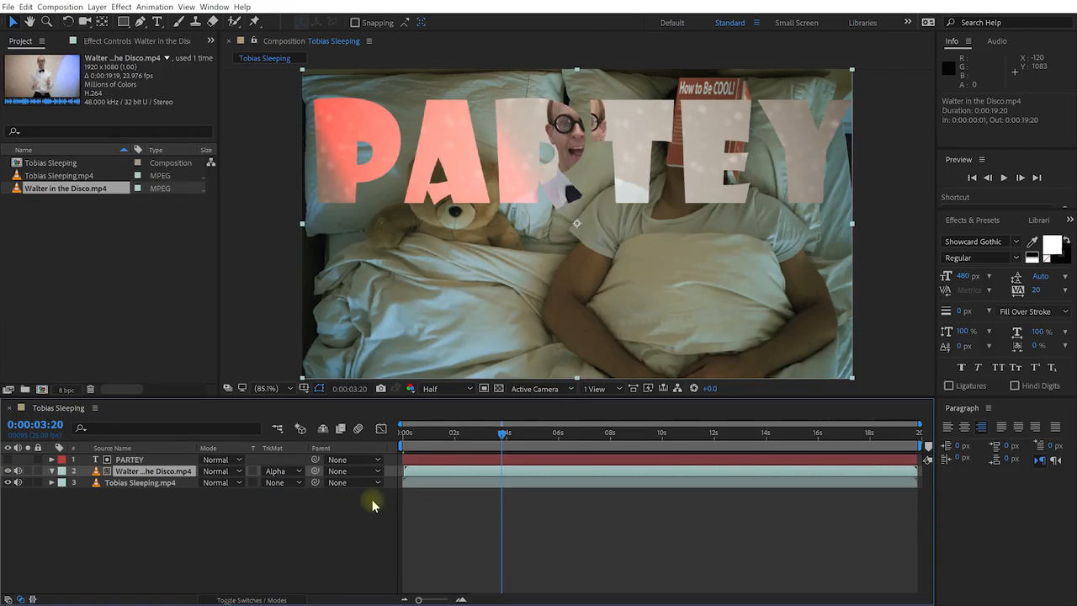
pyautogui.click(139, 460)
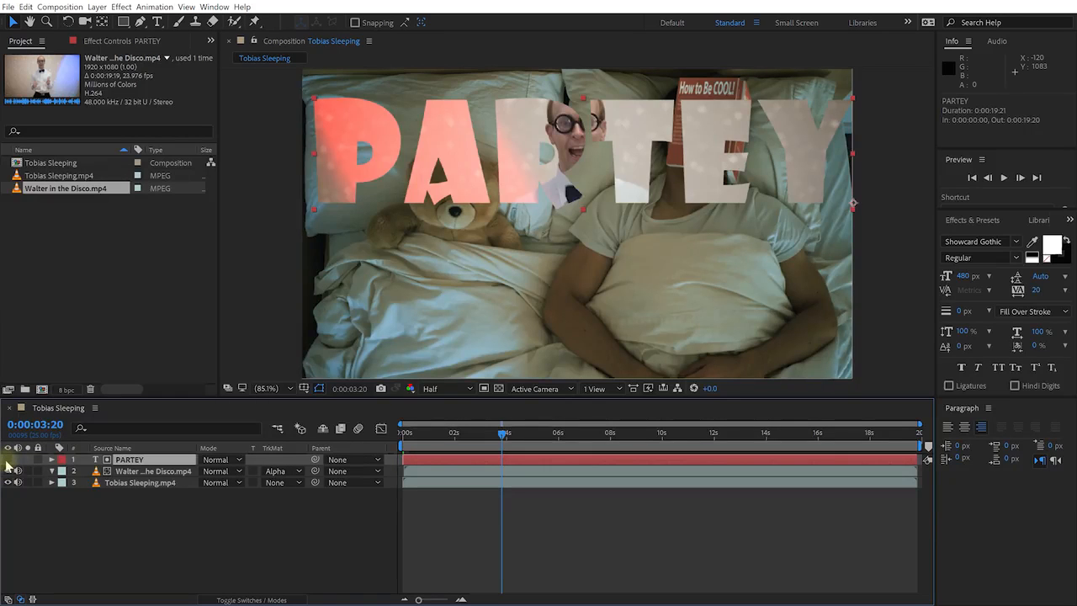
# Check the PARTEY matte layer's visibility and widen the layer name column
pyautogui.click(9, 459)
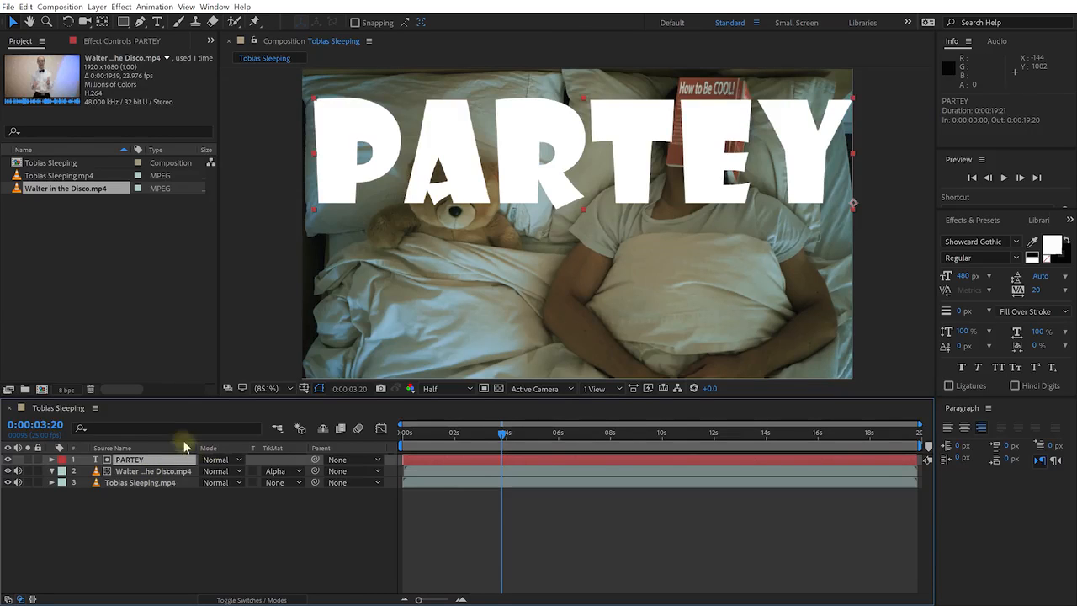
pyautogui.click(8, 459)
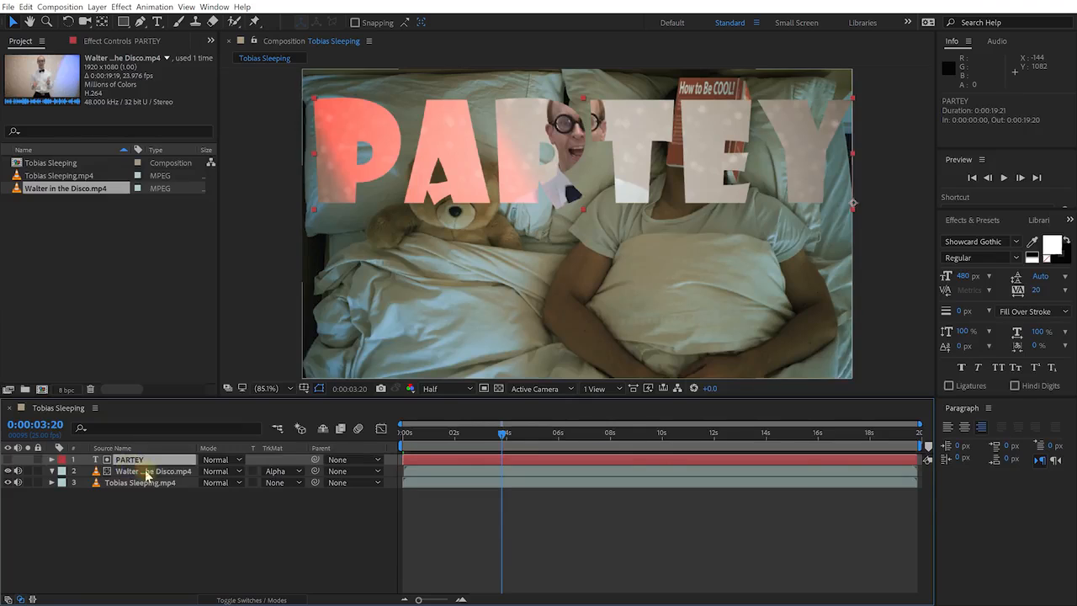
pyautogui.click(134, 471)
pyautogui.moveTo(196, 447); pyautogui.dragTo(219, 446)
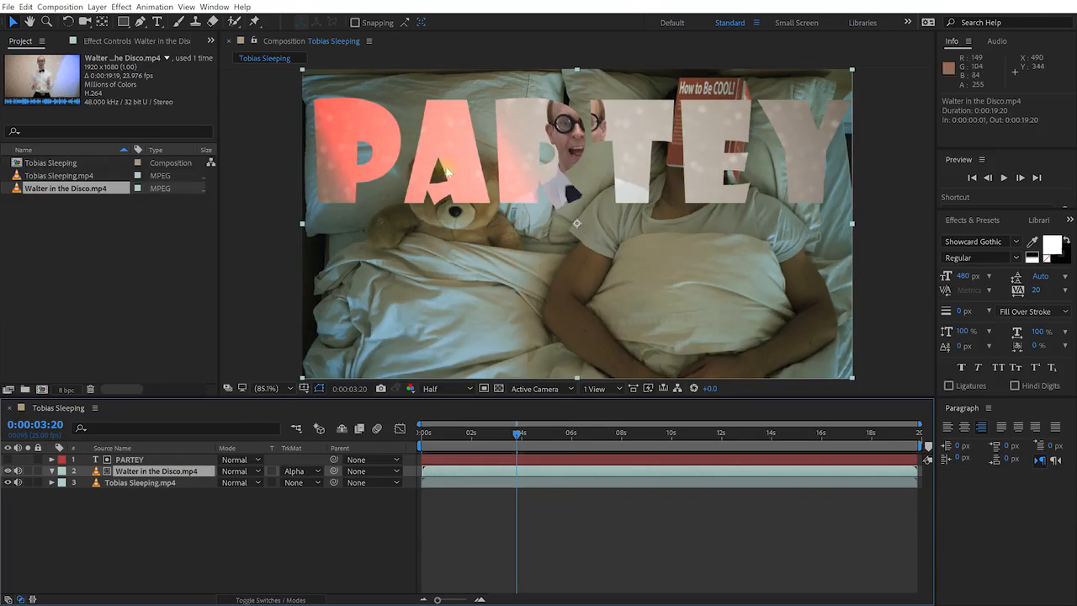
# Scrub around 4 seconds, then drag the PARTEY title off the left edge
pyautogui.click(520, 435)
pyautogui.moveTo(529, 435); pyautogui.dragTo(607, 434)
pyautogui.moveTo(653, 432); pyautogui.dragTo(548, 448)
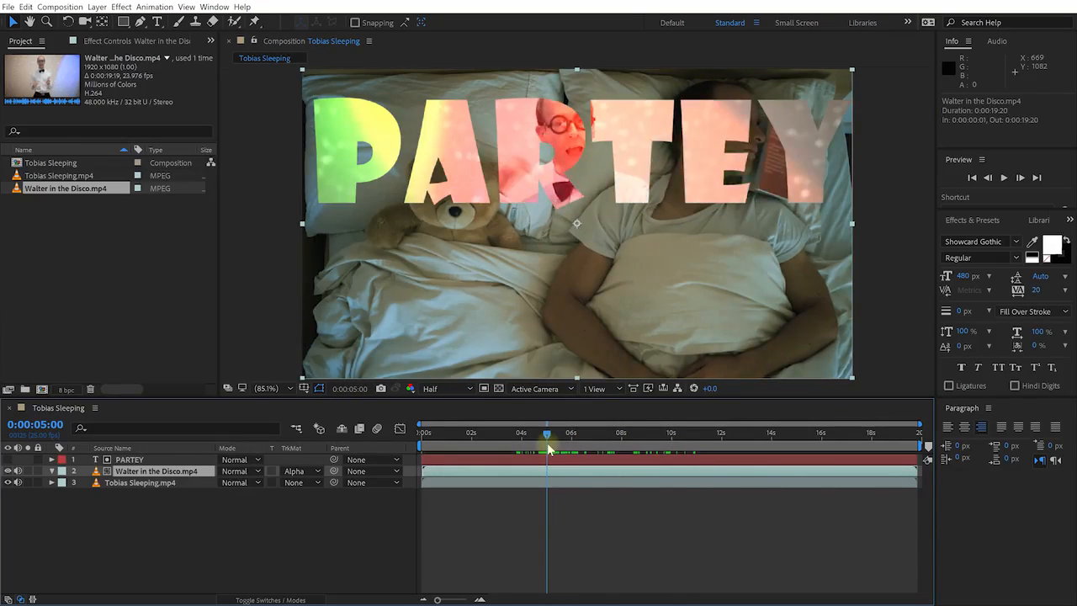
pyautogui.click(147, 461)
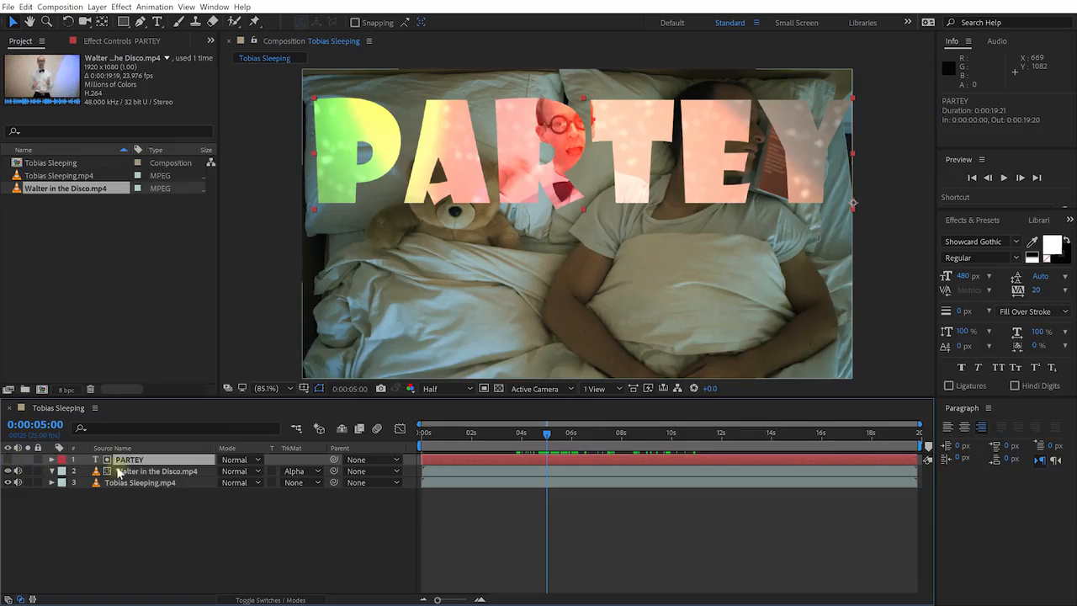
pyautogui.moveTo(448, 149); pyautogui.dragTo(1, 109)
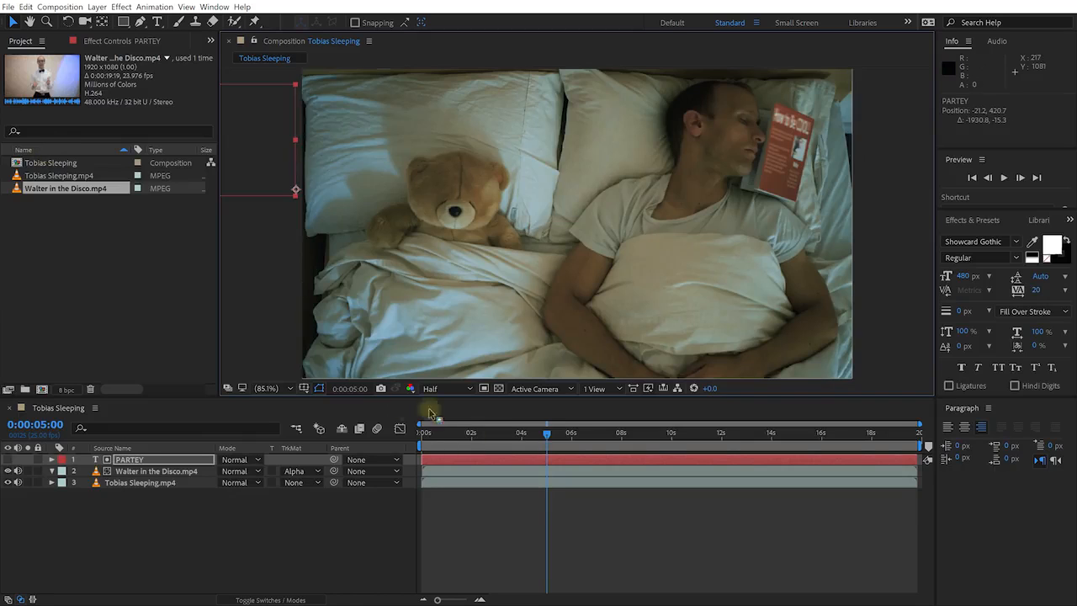
# Keyframe PARTEY's Position at 0s off-left and at 7:24 off the right edge
pyautogui.moveTo(548, 433); pyautogui.dragTo(423, 432)
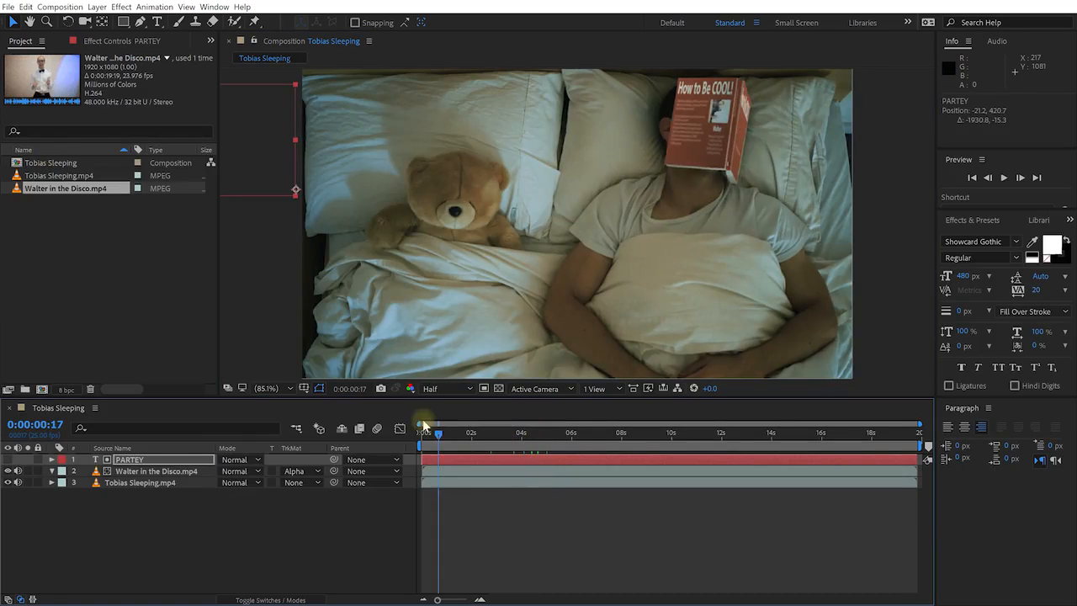
pyautogui.click(166, 461)
pyautogui.press('p')
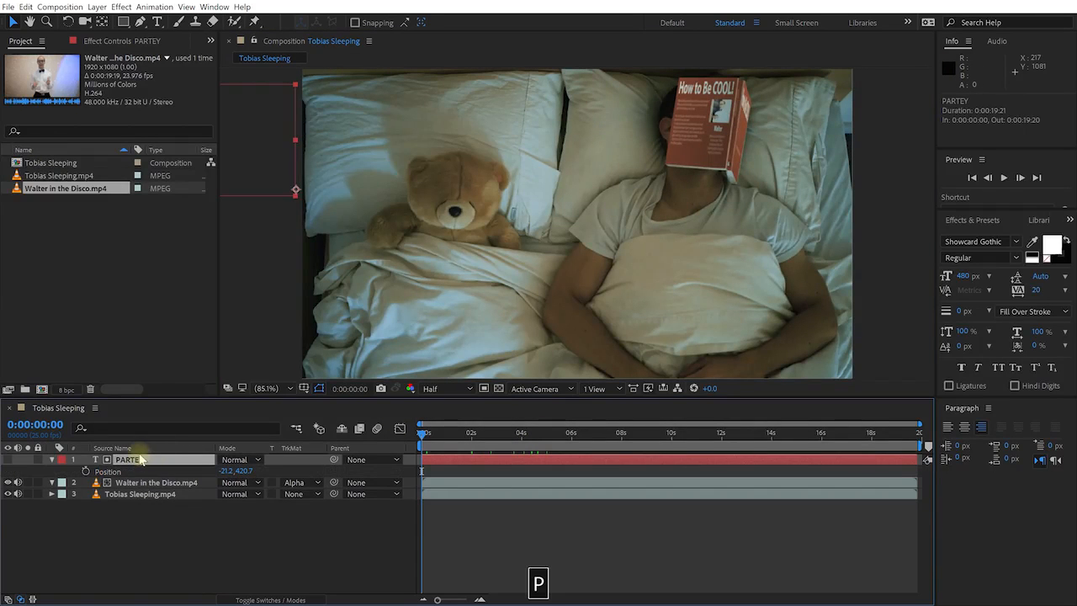
pyautogui.click(86, 472)
pyautogui.moveTo(422, 431); pyautogui.dragTo(621, 445)
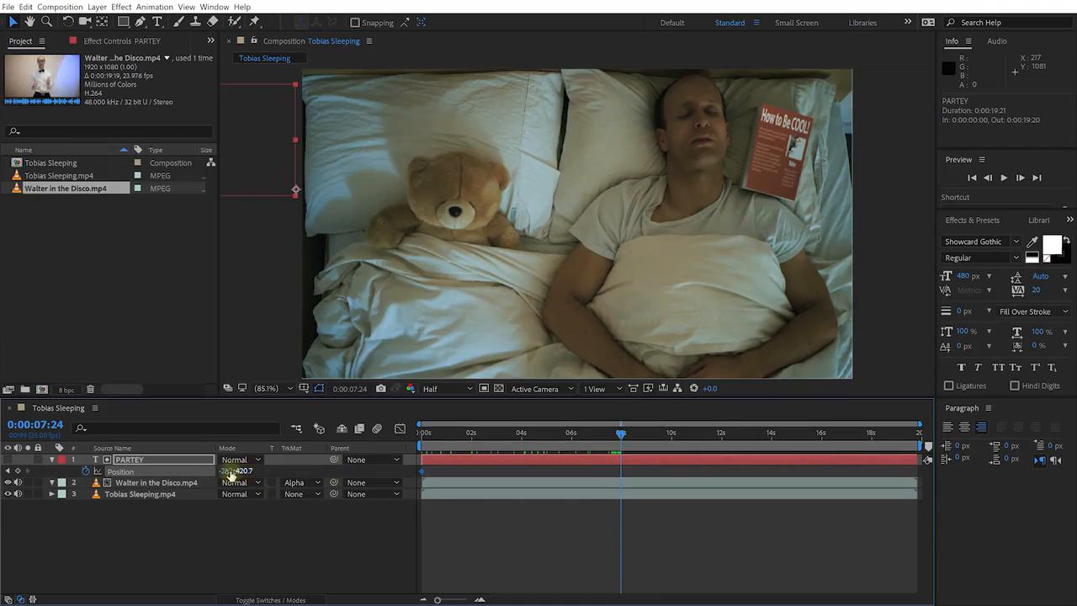
pyautogui.moveTo(227, 471); pyautogui.dragTo(515, 126)
pyautogui.moveTo(370, 127); pyautogui.dragTo(1052, 116)
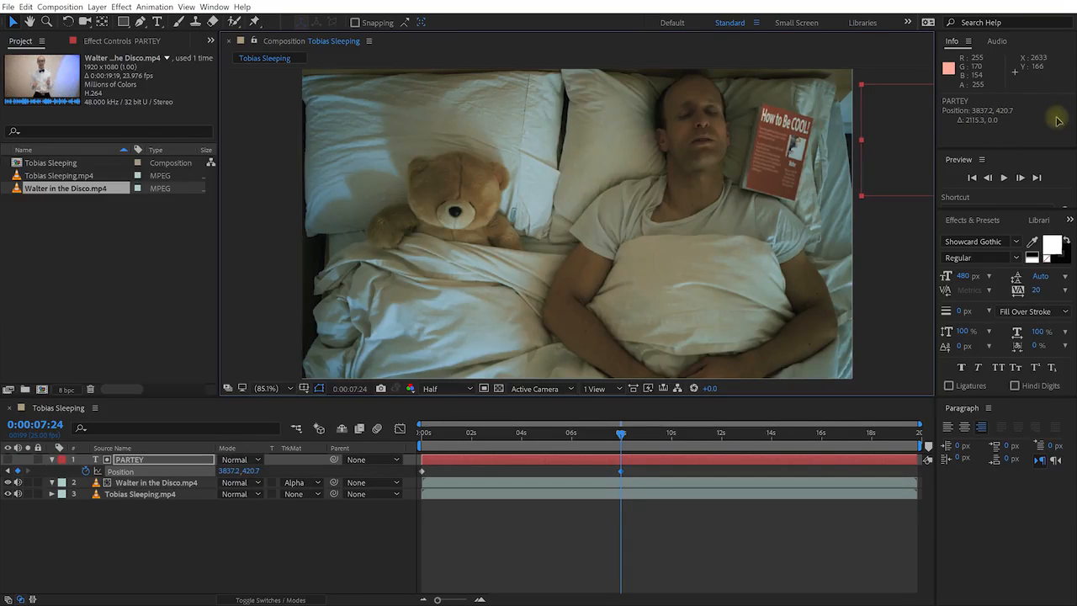
# Ease both Position keyframes with F9 and preview the slide from the start
pyautogui.moveTo(642, 473); pyautogui.dragTo(379, 486)
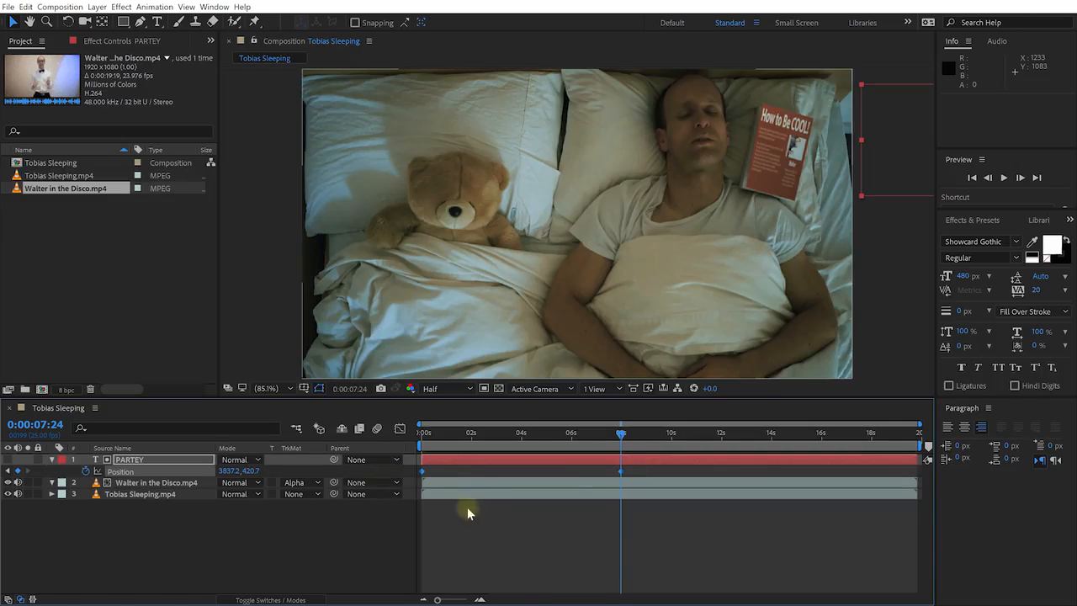
pyautogui.press('F9')
pyautogui.moveTo(620, 437); pyautogui.dragTo(387, 441)
pyautogui.click(525, 540)
pyautogui.press('space')
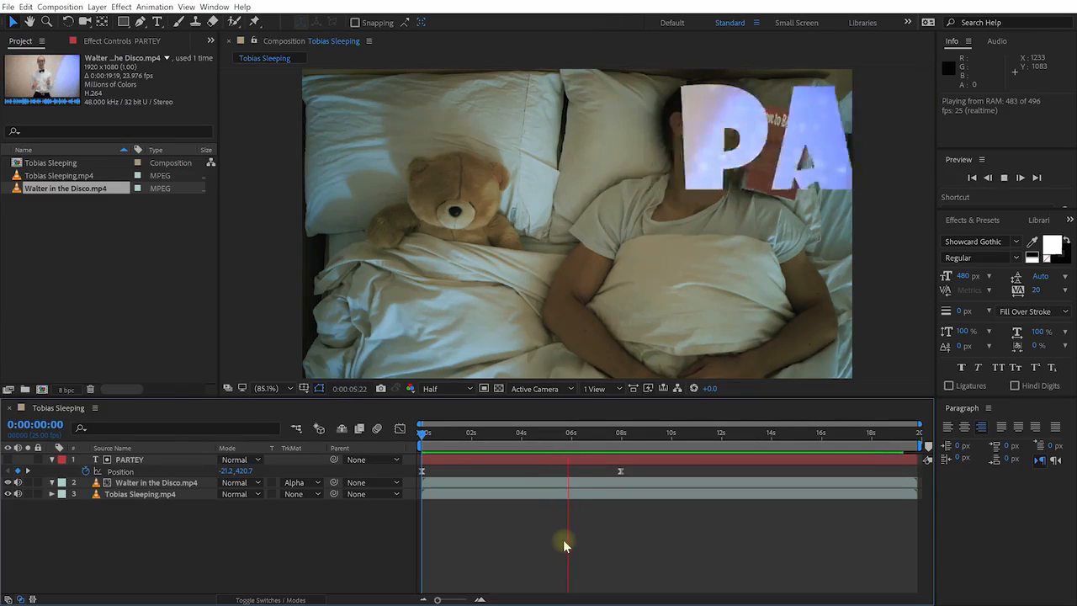
# Stop the preview near 4 seconds and hide the Tobias Sleeping.mp4 layer
pyautogui.press('space')
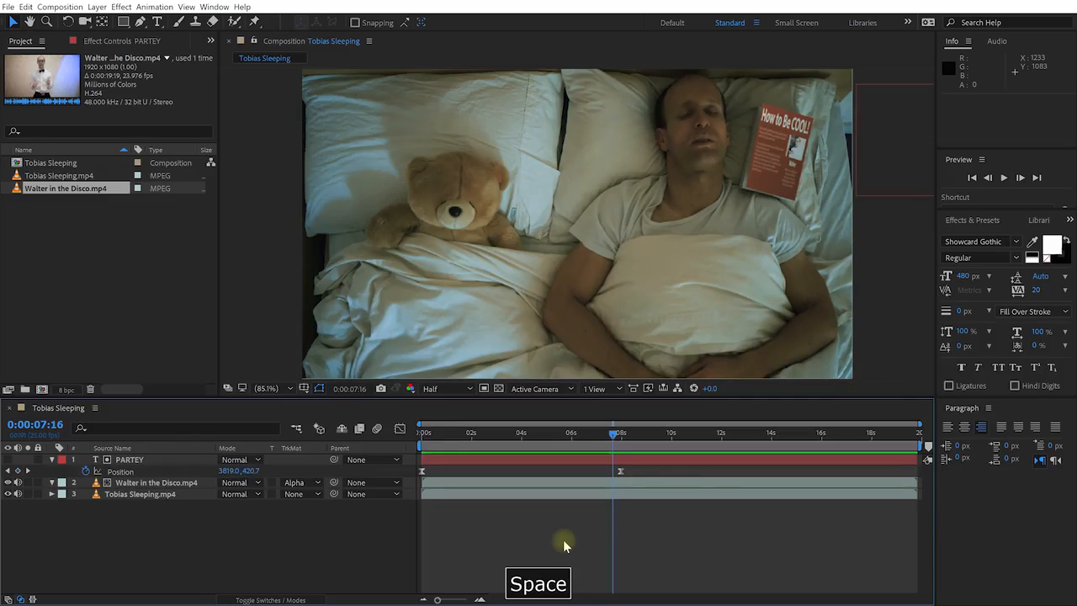
pyautogui.moveTo(602, 430); pyautogui.dragTo(524, 455)
pyautogui.click(143, 495)
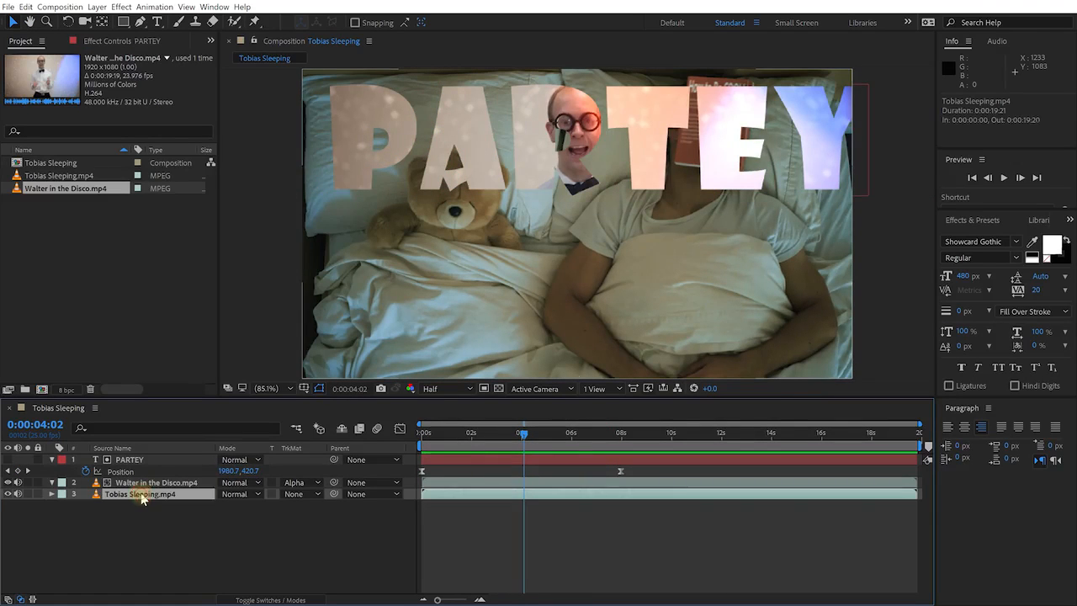
pyautogui.click(8, 495)
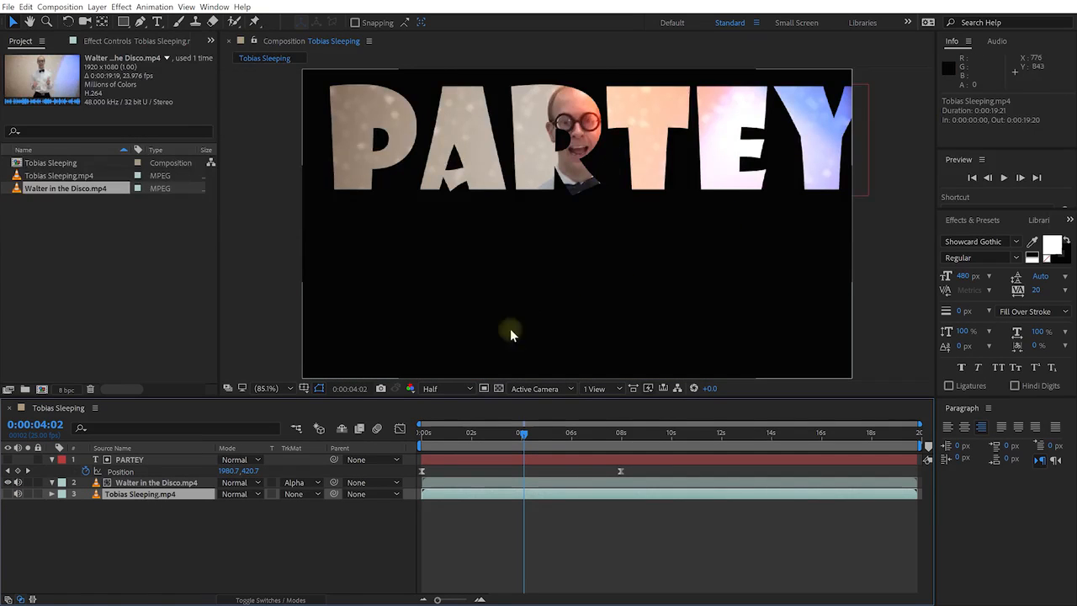
# Enable the transparency grid and switch the Walter layer to Alpha Inverted Matte "PARTEY"
pyautogui.click(499, 389)
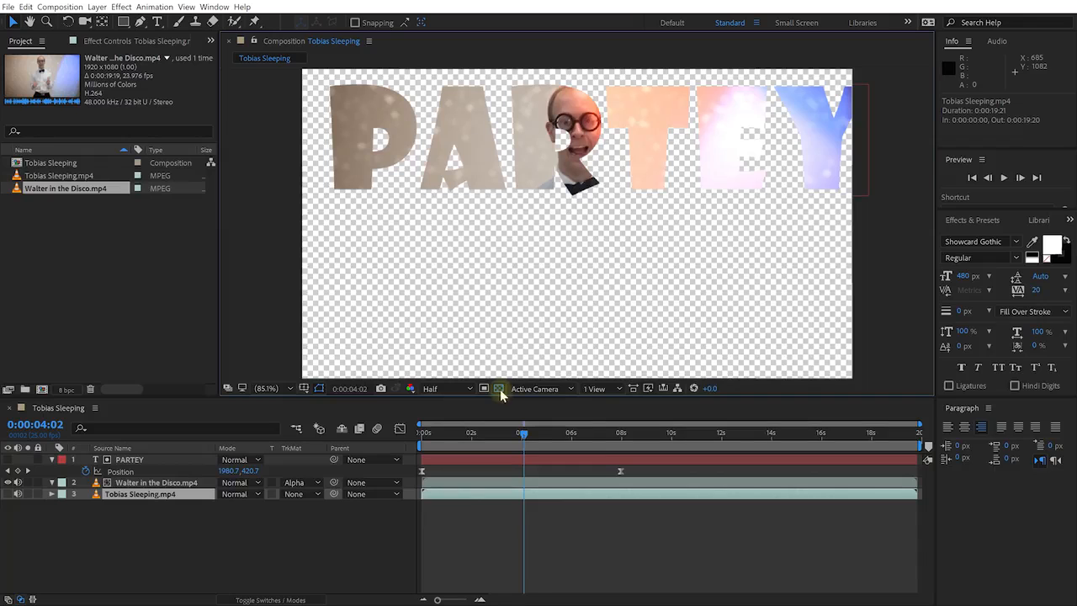
pyautogui.moveTo(523, 434)
pyautogui.mouseDown()
pyautogui.moveTo(452, 434)
pyautogui.moveTo(519, 434)
pyautogui.mouseUp()
pyautogui.click(157, 483)
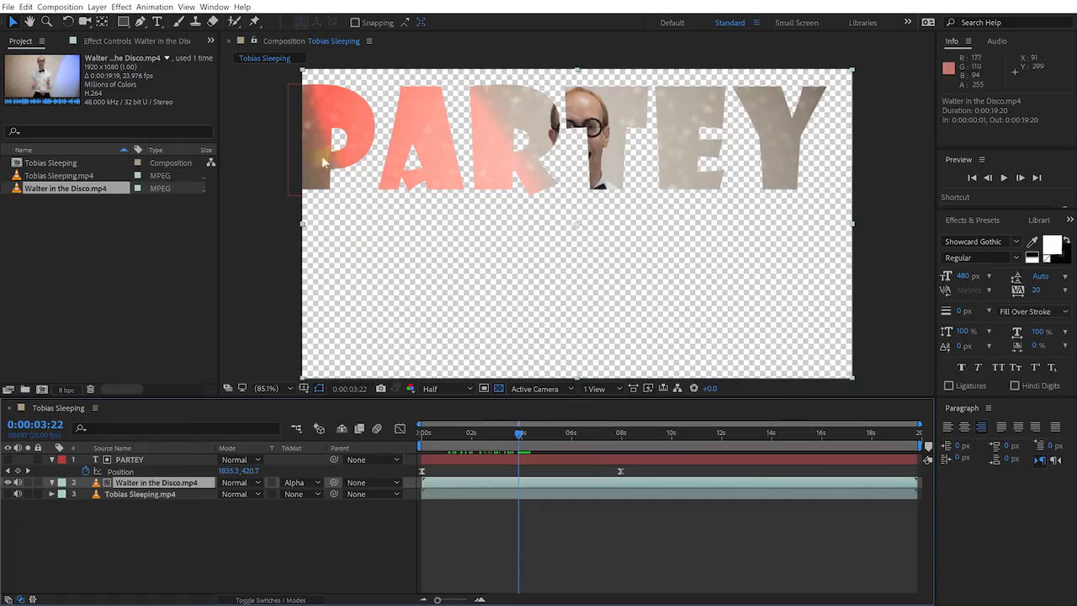
pyautogui.click(150, 460)
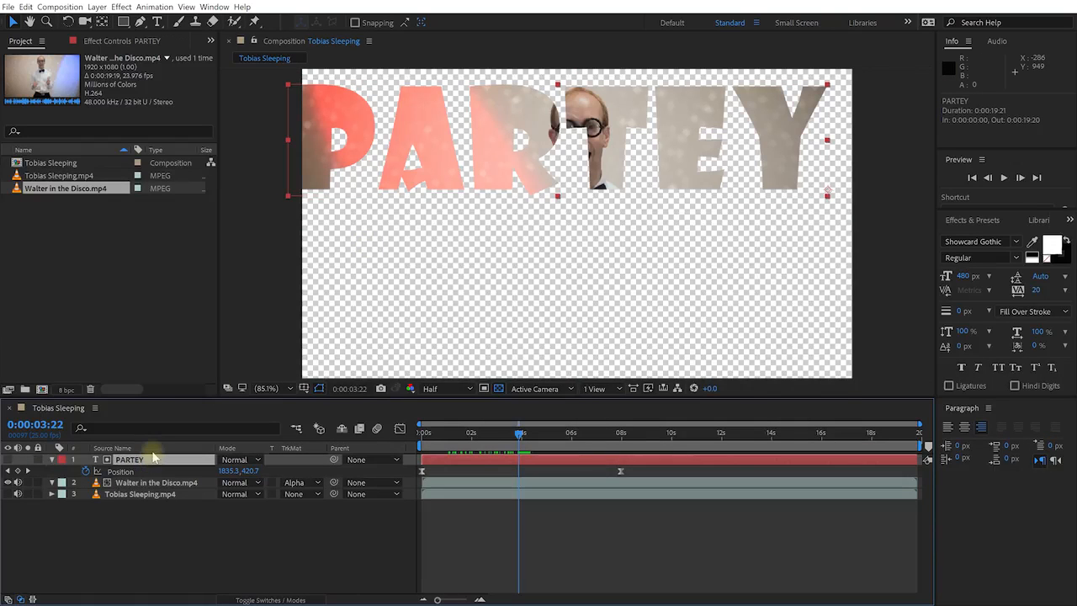
pyautogui.click(164, 483)
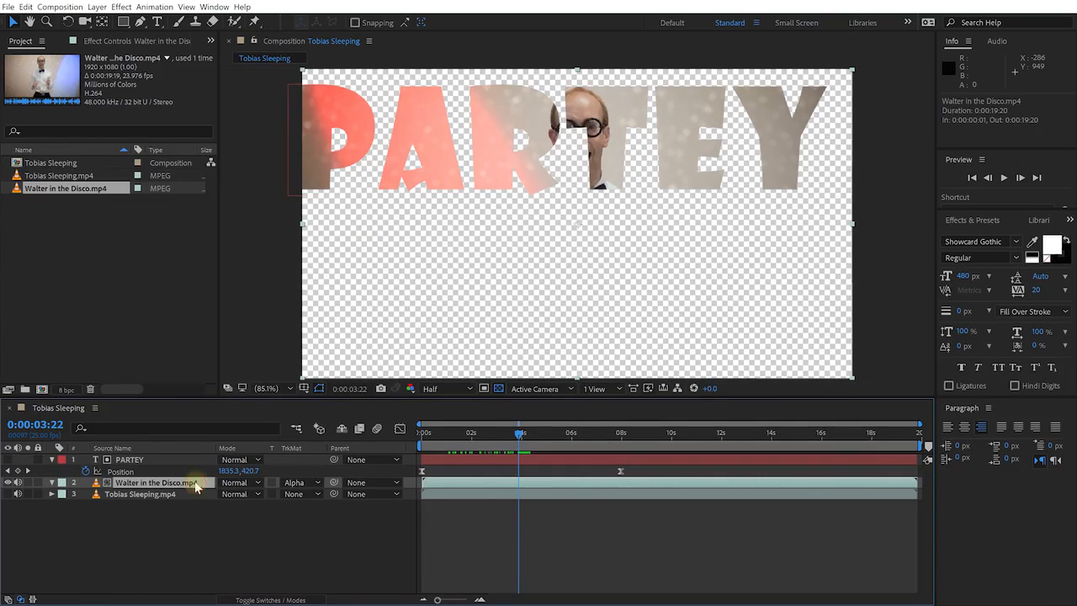
pyautogui.click(319, 485)
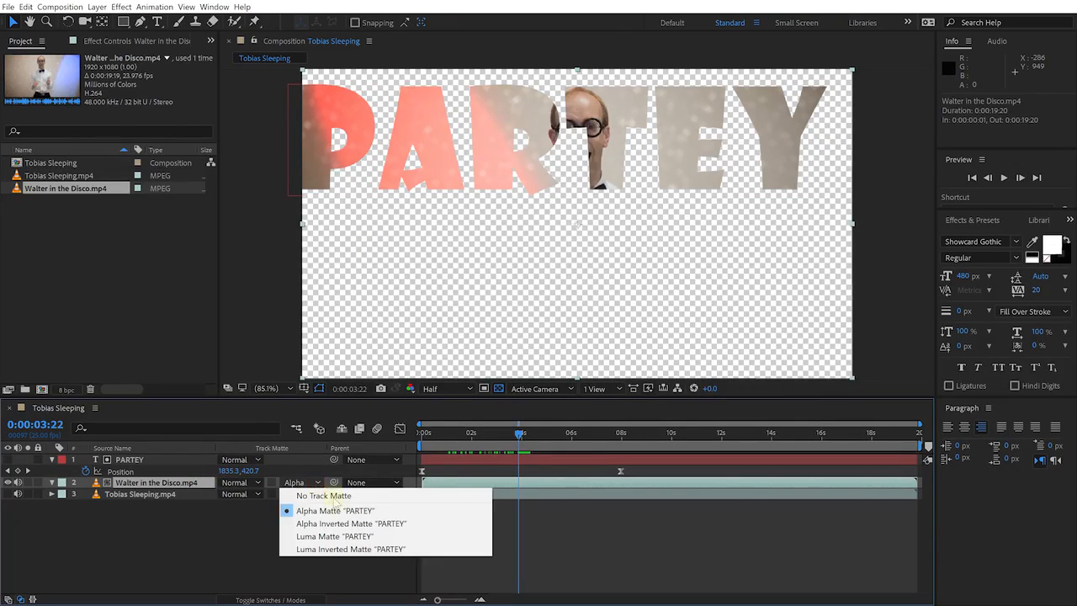
pyautogui.click(421, 526)
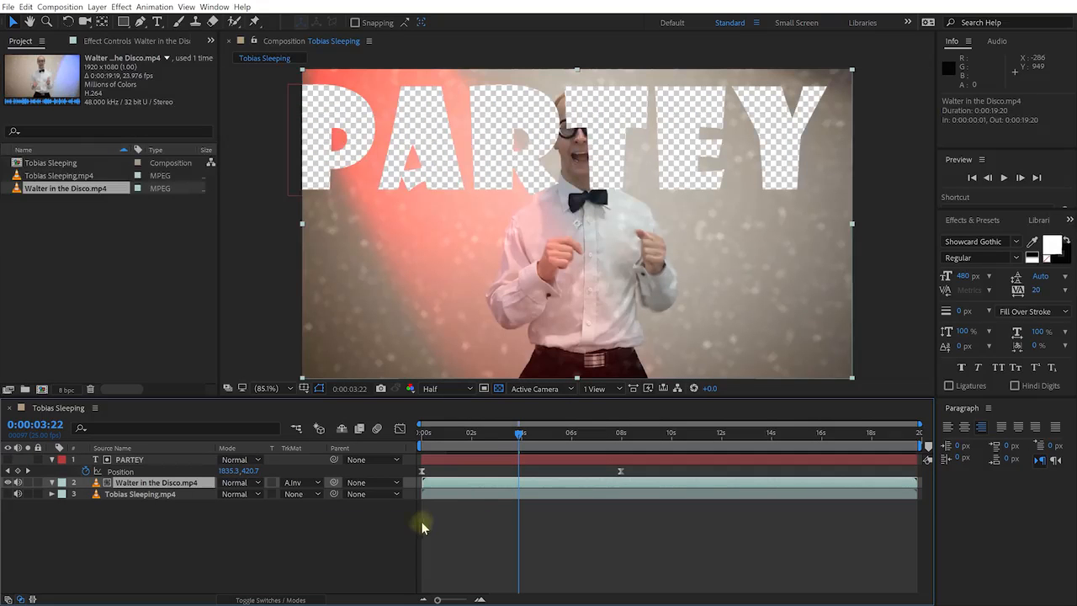
# Turn Tobias Sleeping.mp4 back on so it shows through the PARTEY cutout, leaving the matte unchanged
pyautogui.moveTo(513, 438); pyautogui.dragTo(528, 454)
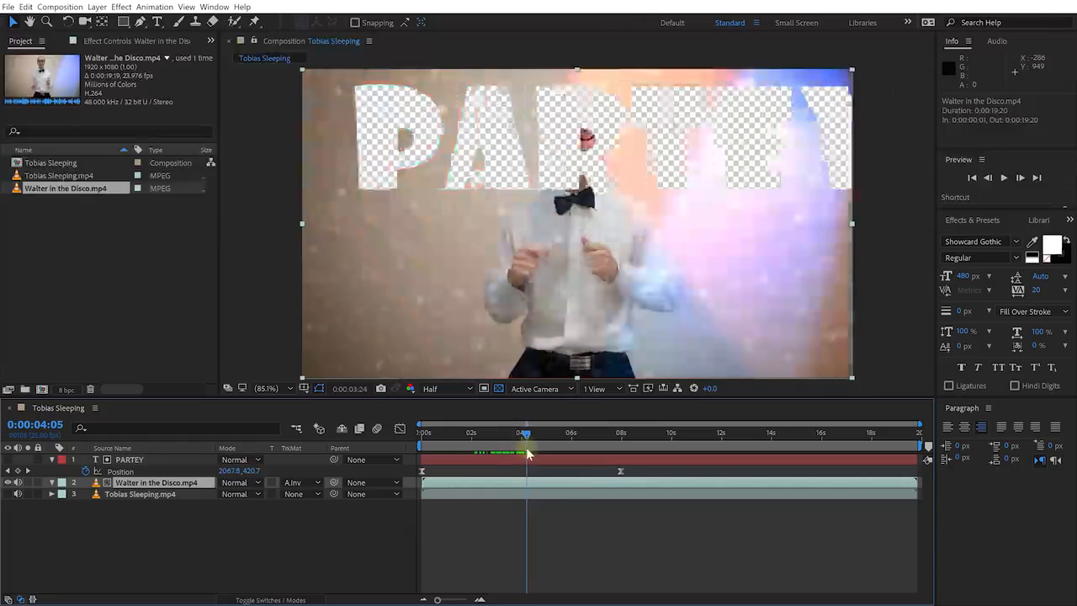
pyautogui.click(140, 461)
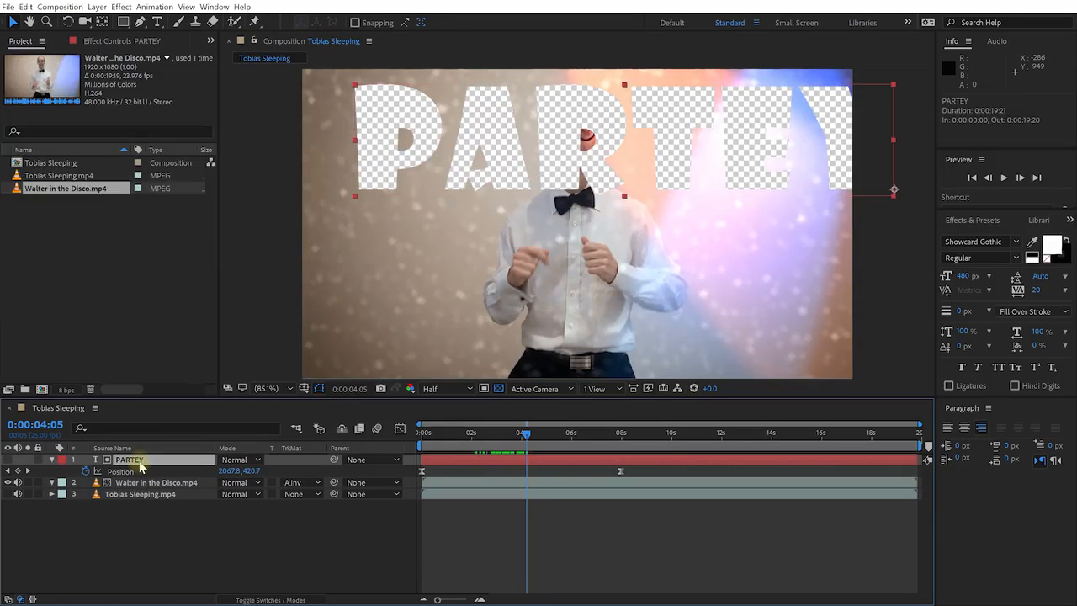
pyautogui.moveTo(530, 437); pyautogui.dragTo(522, 467)
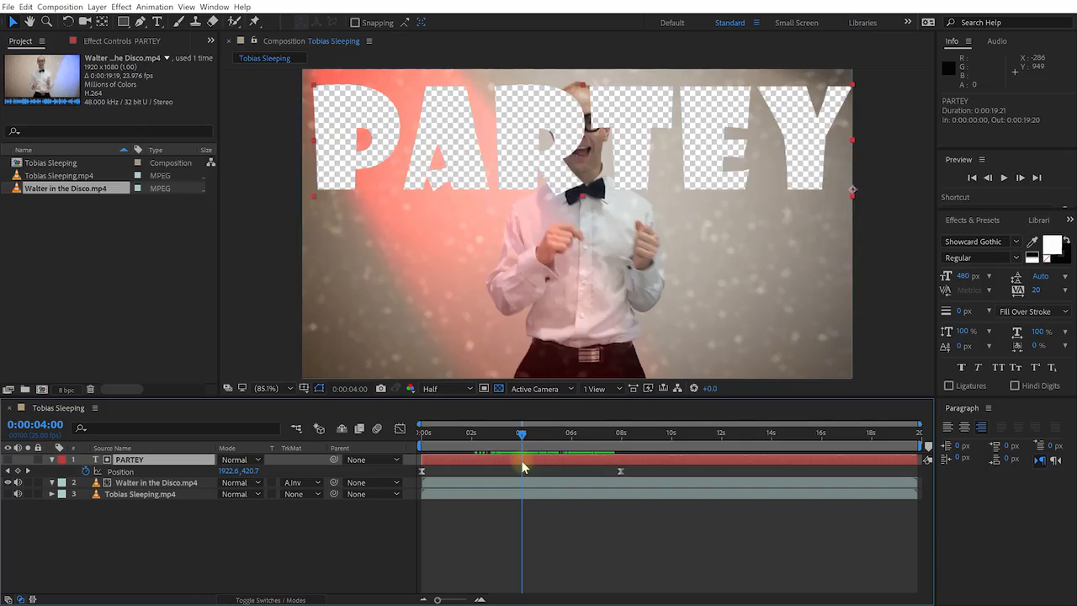
pyautogui.click(8, 494)
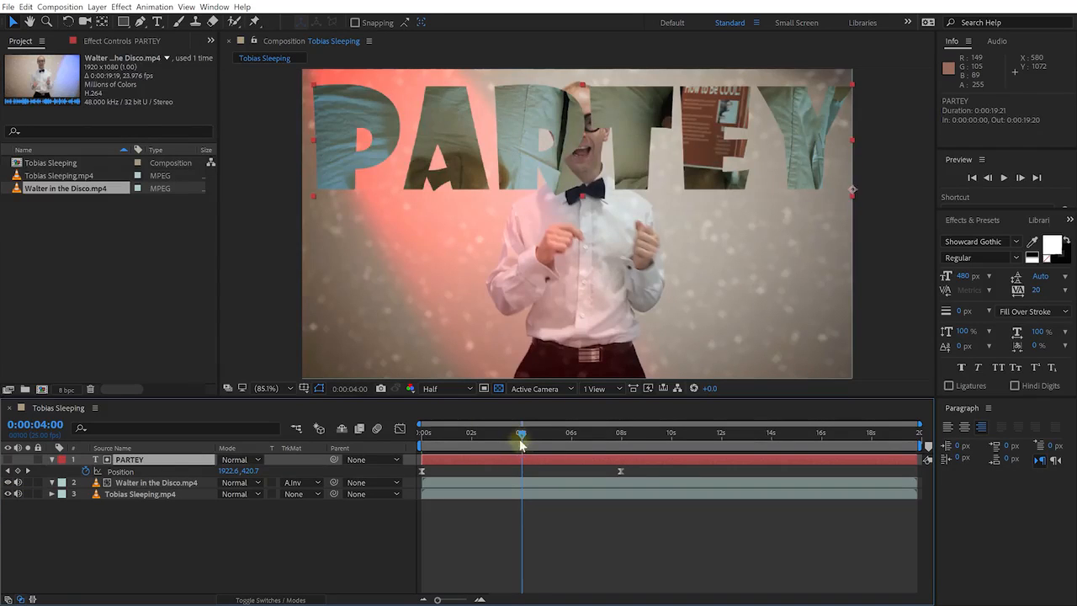
pyautogui.moveTo(520, 442); pyautogui.dragTo(524, 468)
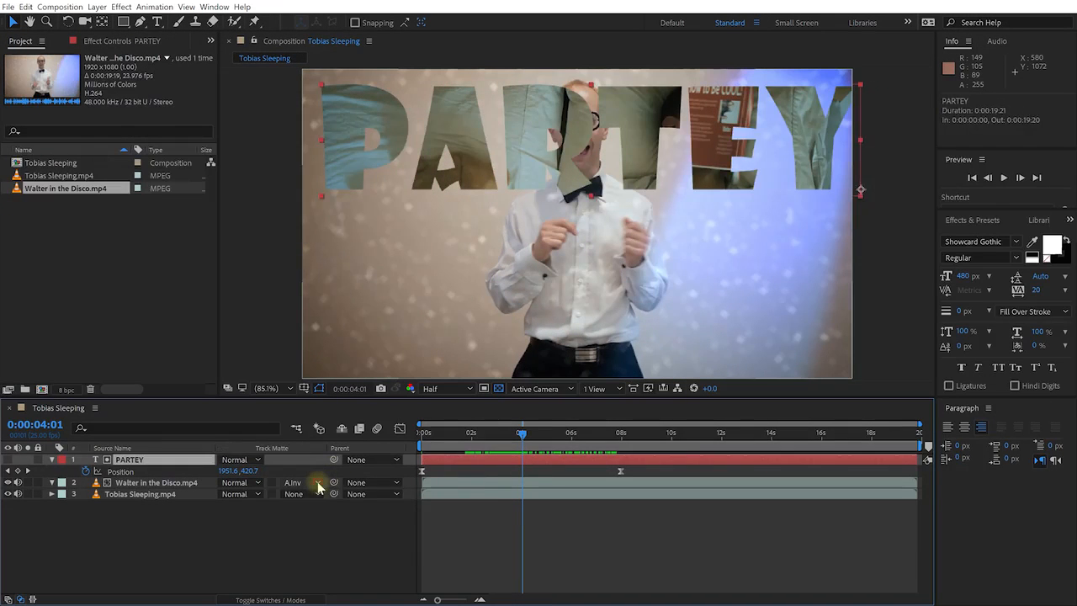
pyautogui.click(317, 483)
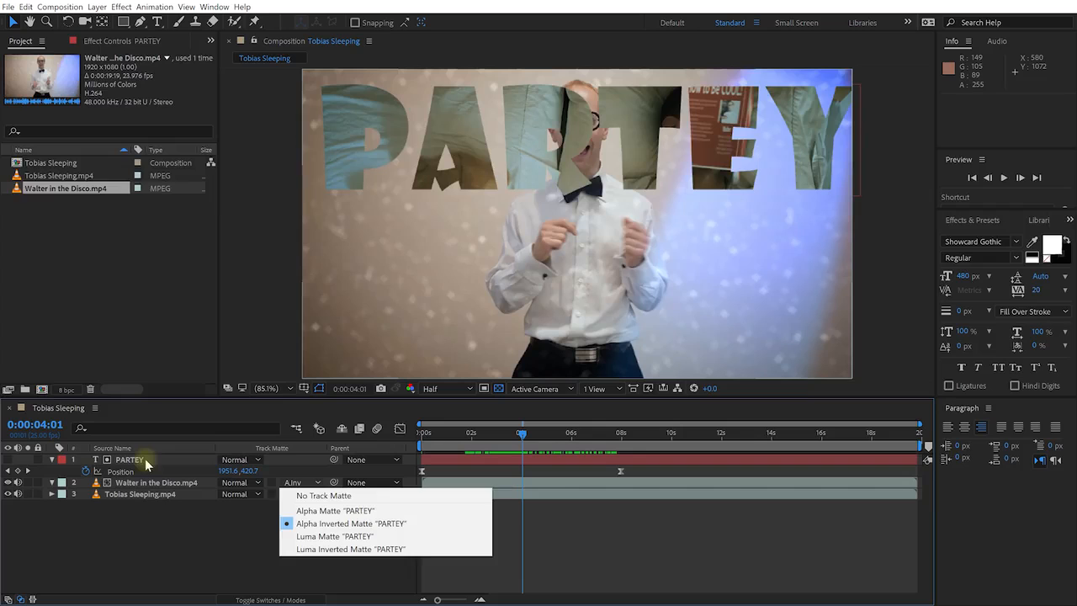
pyautogui.click(153, 522)
pyautogui.click(143, 461)
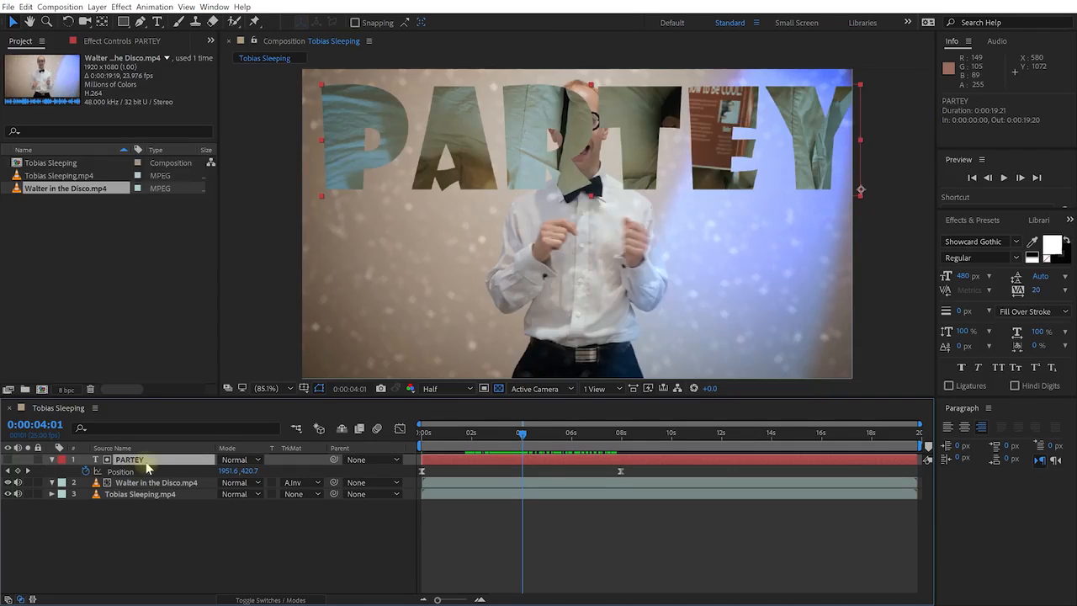
# Delete the PARTEY text layer and preview the dancing clip
pyautogui.press('Delete')
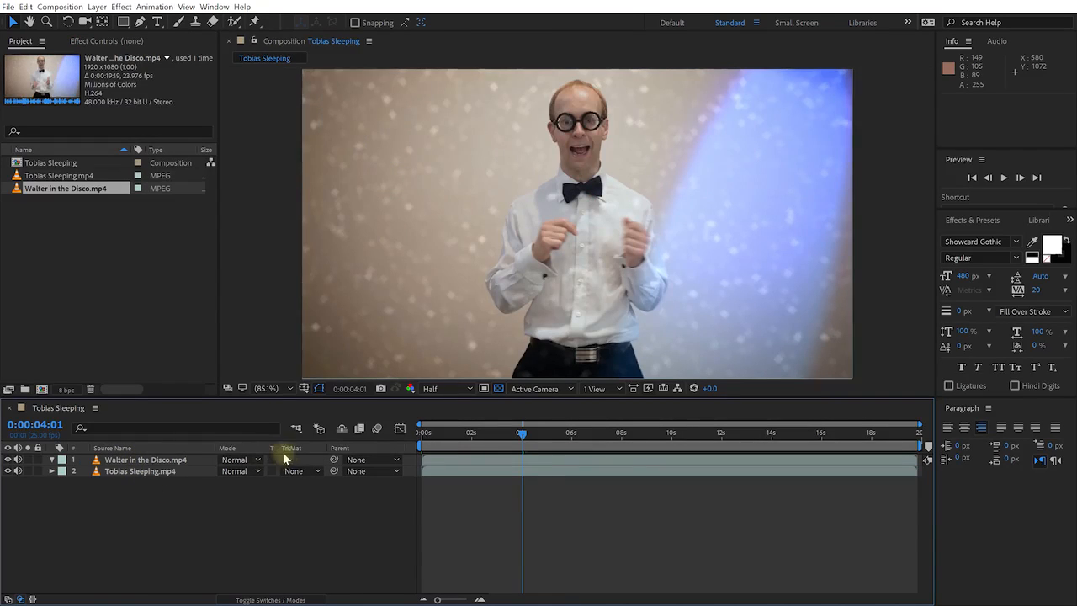
pyautogui.click(127, 461)
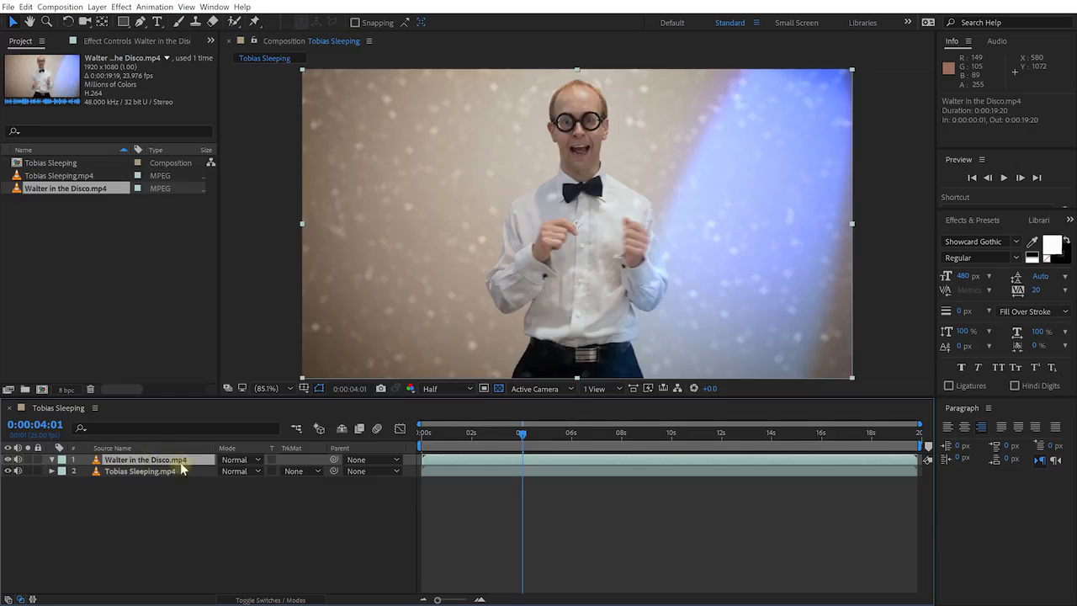
pyautogui.moveTo(518, 446)
pyautogui.mouseDown()
pyautogui.moveTo(423, 434)
pyautogui.moveTo(706, 434)
pyautogui.moveTo(469, 434)
pyautogui.moveTo(581, 450)
pyautogui.moveTo(533, 457)
pyautogui.mouseUp()
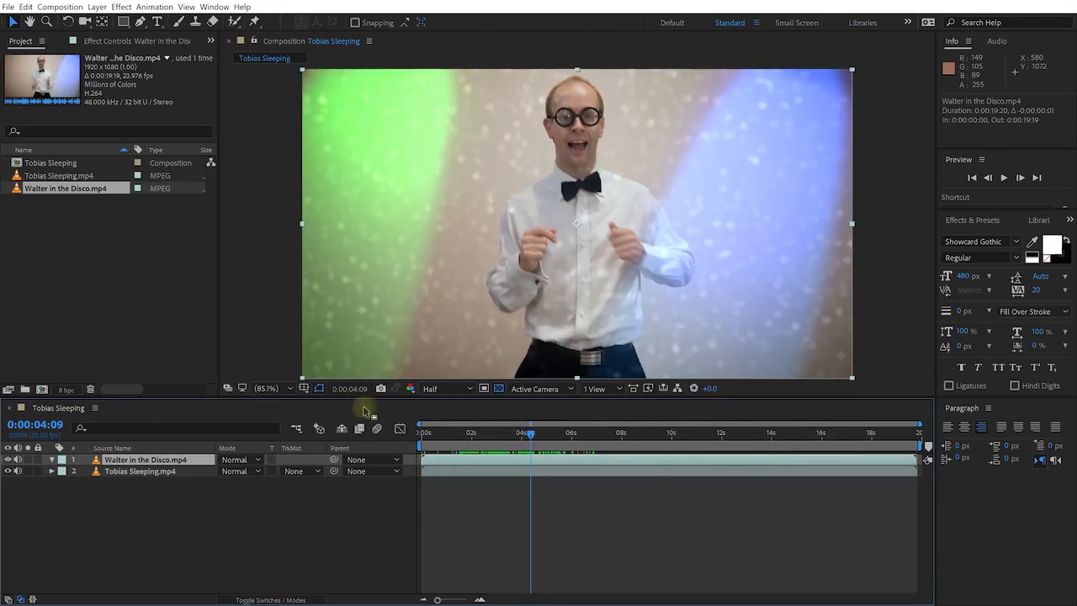
# Add a new black 1920×1080 solid named Noise above the footage
pyautogui.rightClick(116, 497)
pyautogui.moveTo(143, 505)
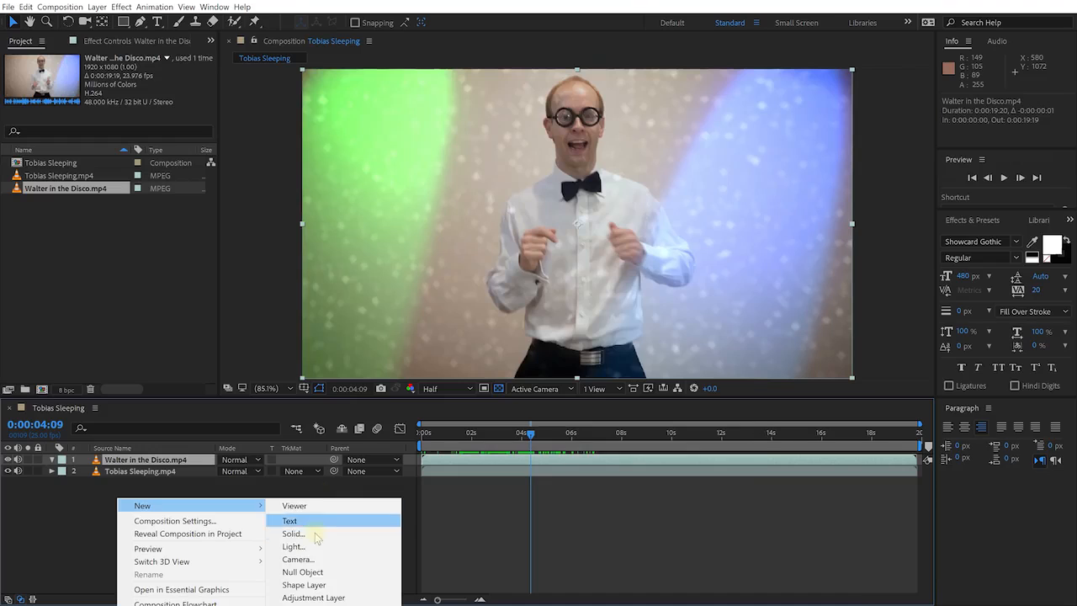
pyautogui.click(321, 533)
pyautogui.write('Noise')
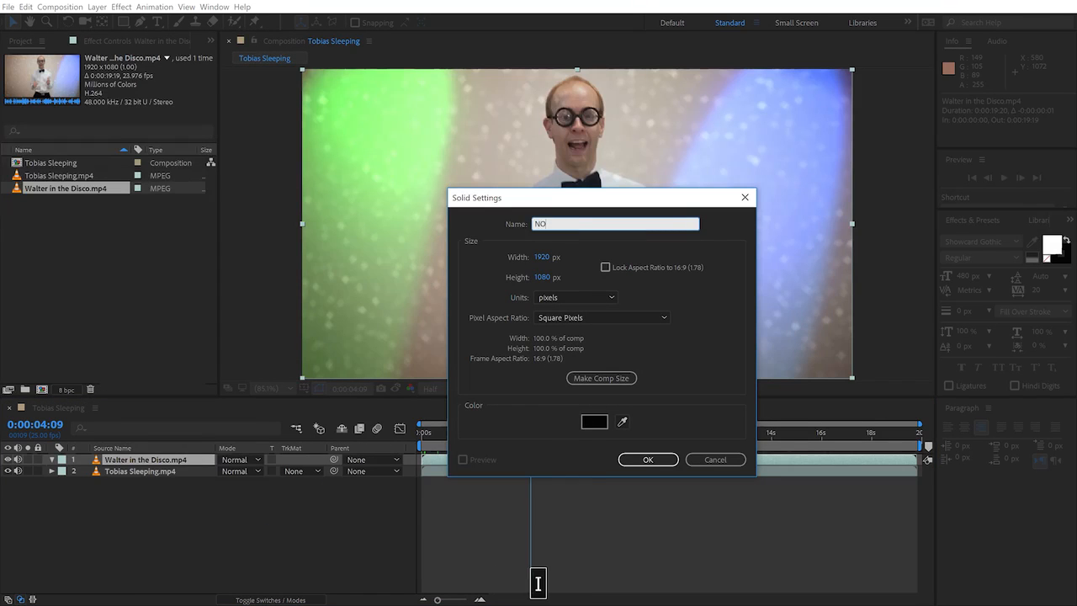
pyautogui.click(645, 458)
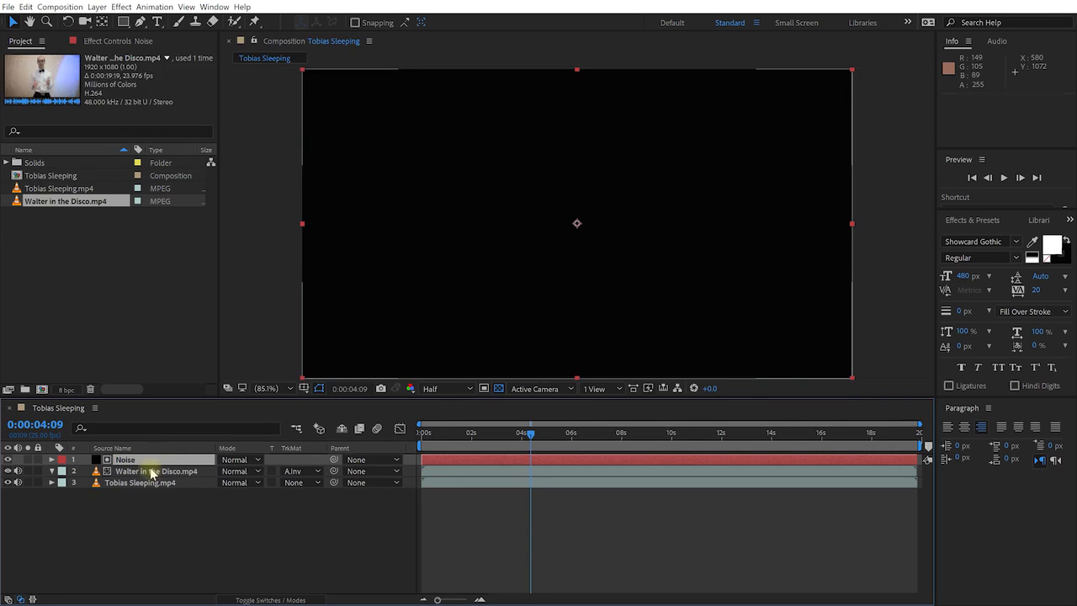
# Set Walter in the Disco.mp4 to No Track Matte, then select Noise and bring up Effects & Presets
pyautogui.click(294, 471)
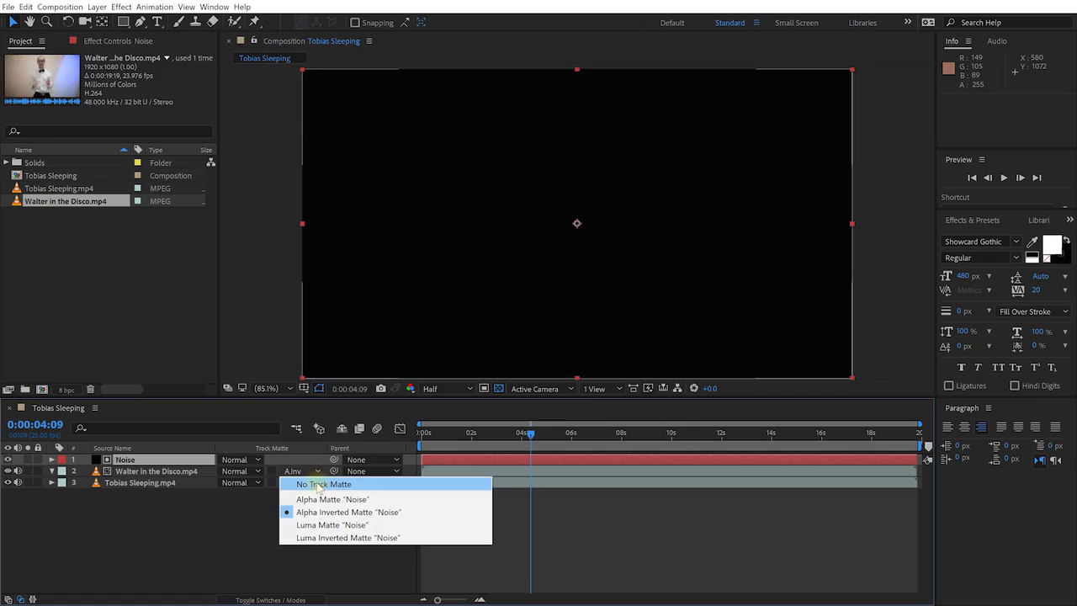
pyautogui.click(318, 485)
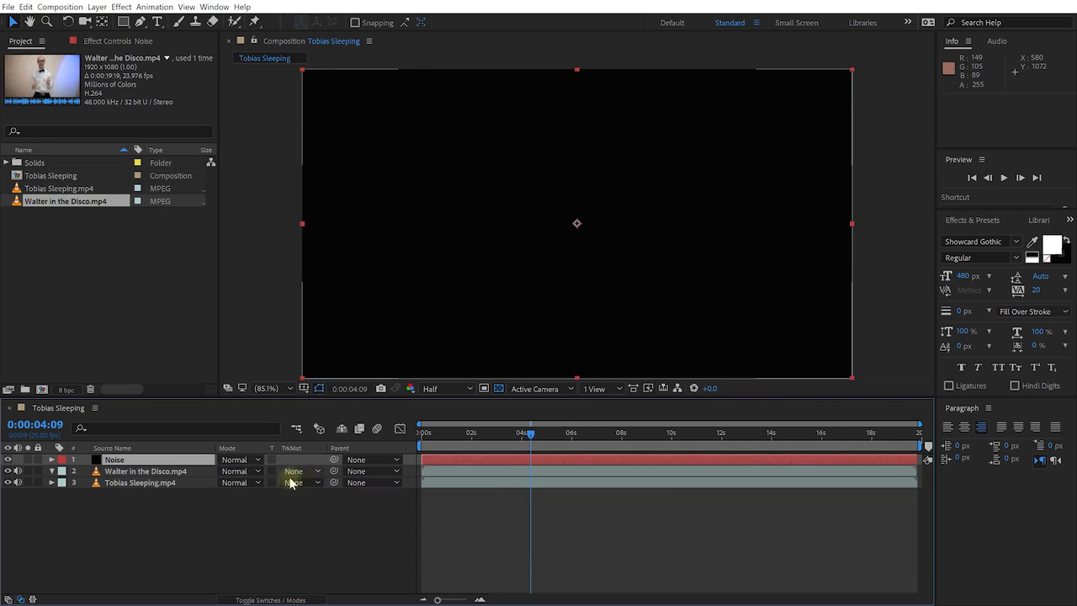
pyautogui.click(150, 473)
pyautogui.click(114, 460)
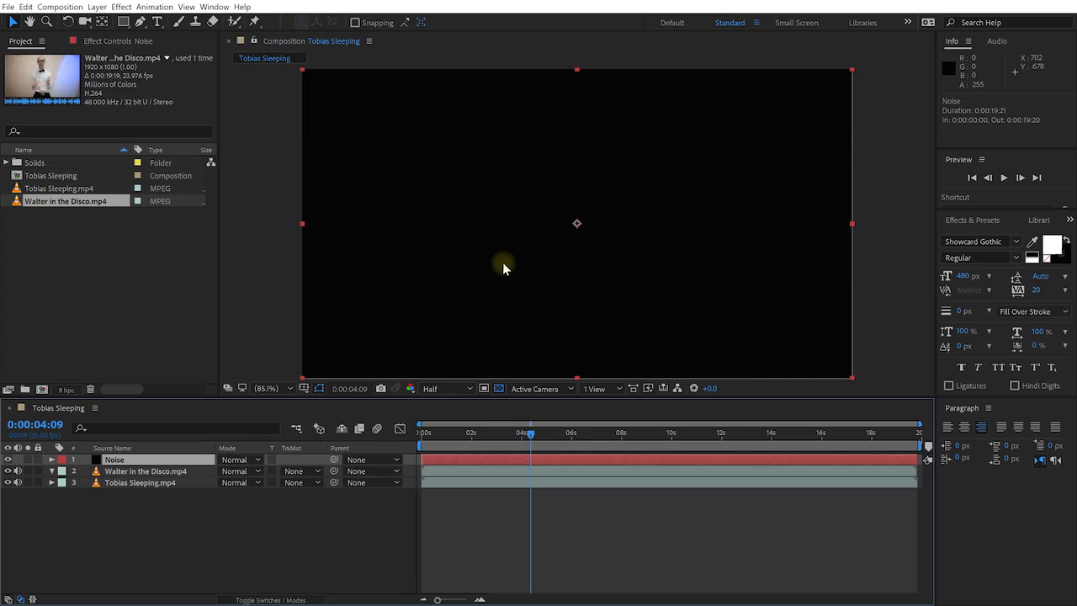
pyautogui.click(973, 222)
# Search 'turbul' and apply Turbulent Noise to the Noise solid
pyautogui.click(961, 237)
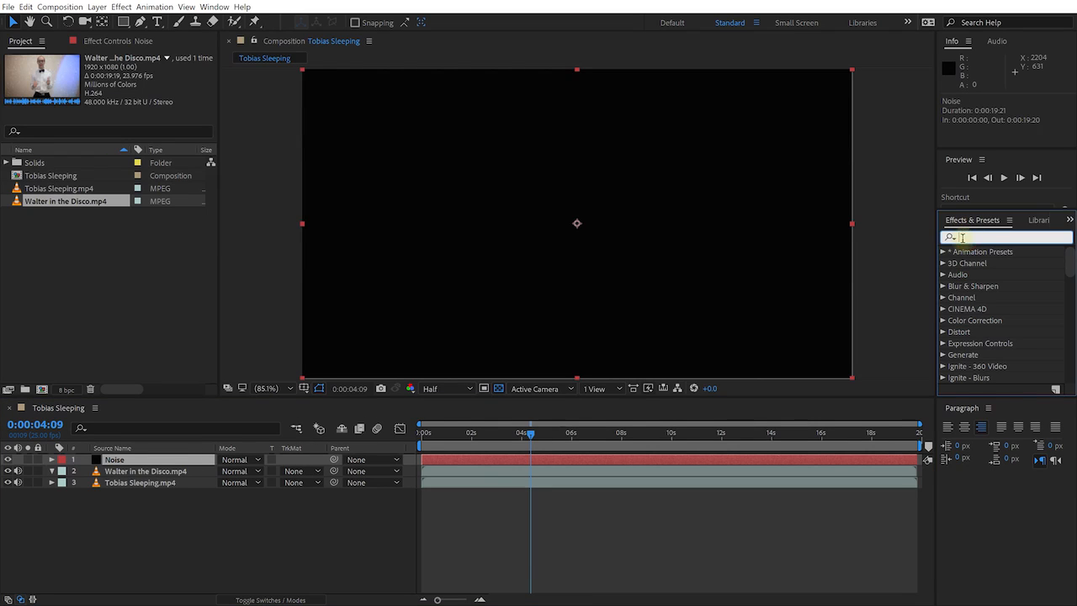
pyautogui.write('turbul')
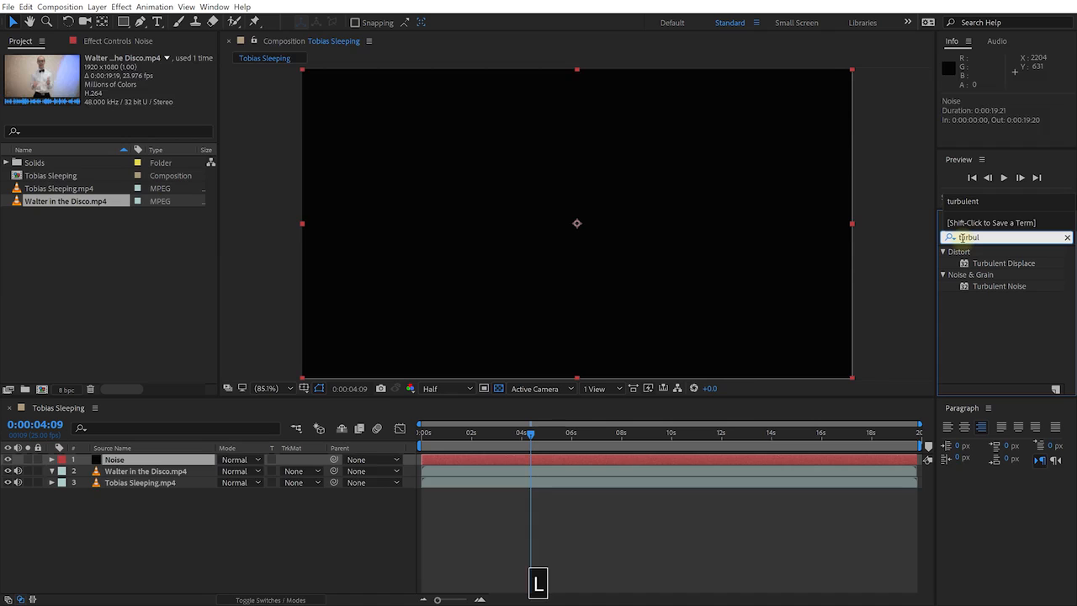
pyautogui.moveTo(1000, 286); pyautogui.dragTo(125, 465)
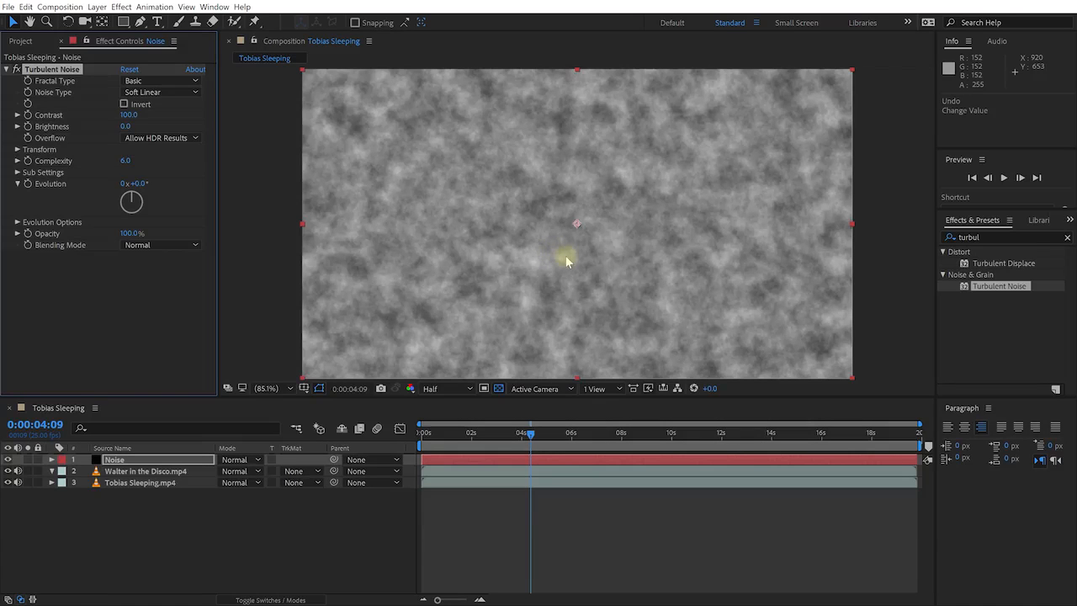
# Set Turbulent Noise Contrast to 491 and Transform Scale to 207, then preview
pyautogui.moveTo(136, 117); pyautogui.dragTo(397, 124)
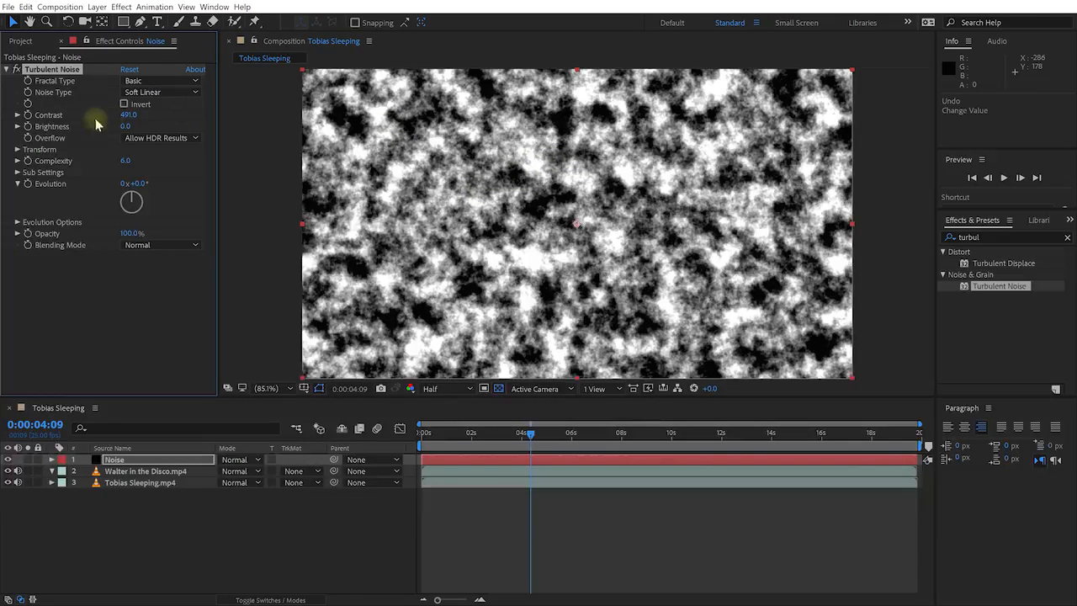
pyautogui.click(18, 149)
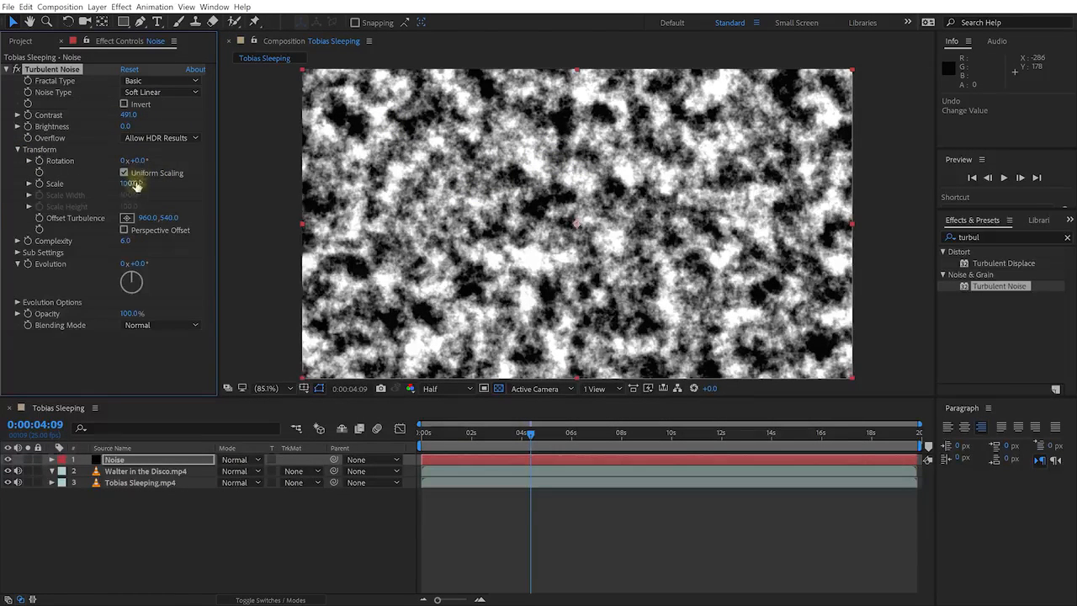
pyautogui.moveTo(137, 184); pyautogui.dragTo(201, 181)
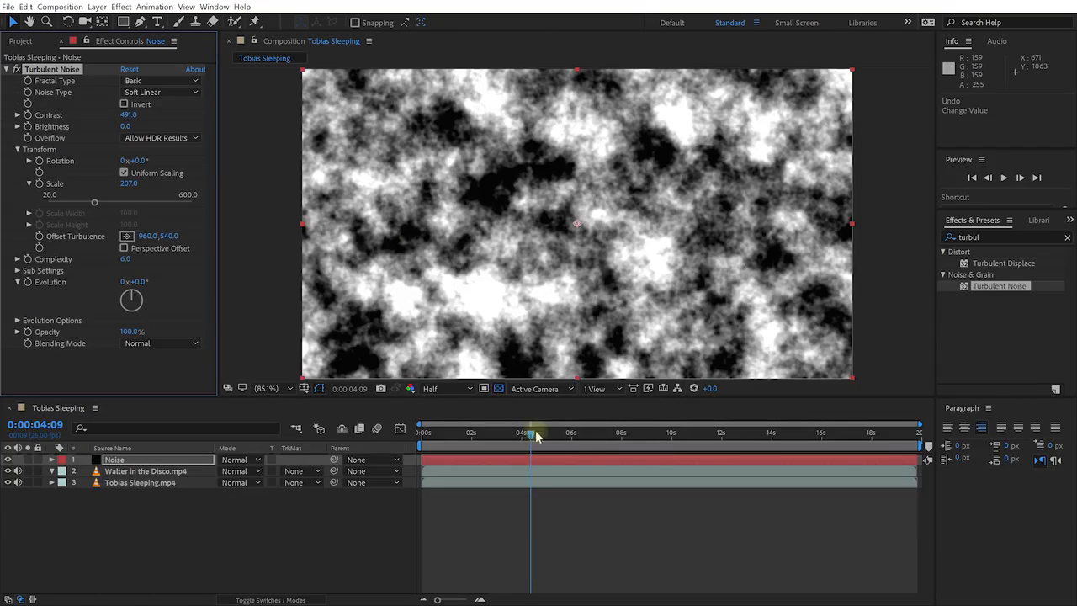
pyautogui.moveTo(532, 433); pyautogui.dragTo(388, 458)
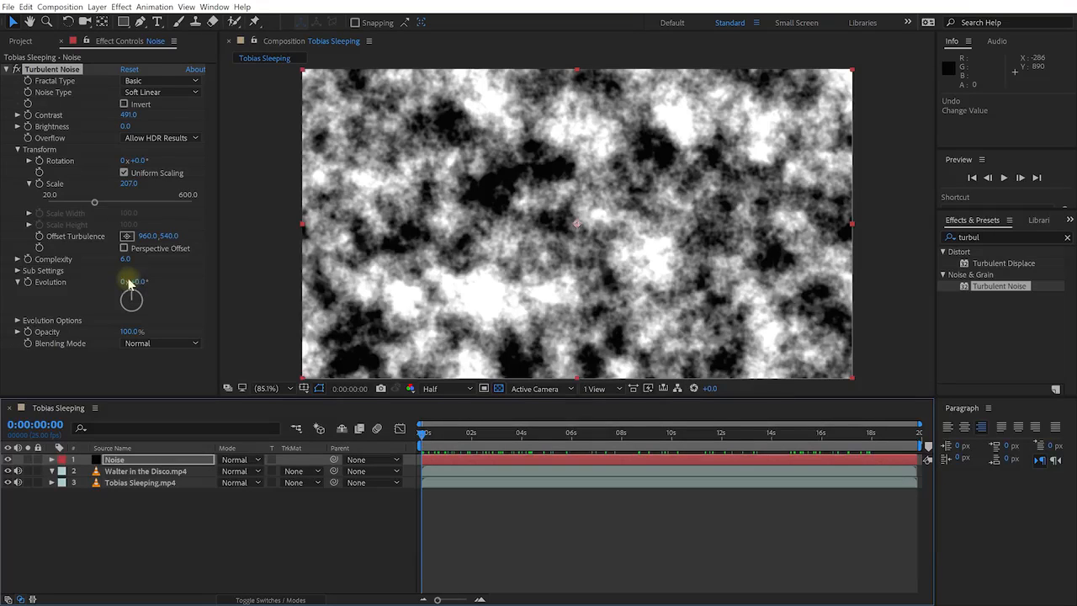
# Replace the Turbulent Noise Evolution expression with time * 50 and commit it
pyautogui.keyDown('alt'); pyautogui.click(28, 282); pyautogui.keyUp('alt')
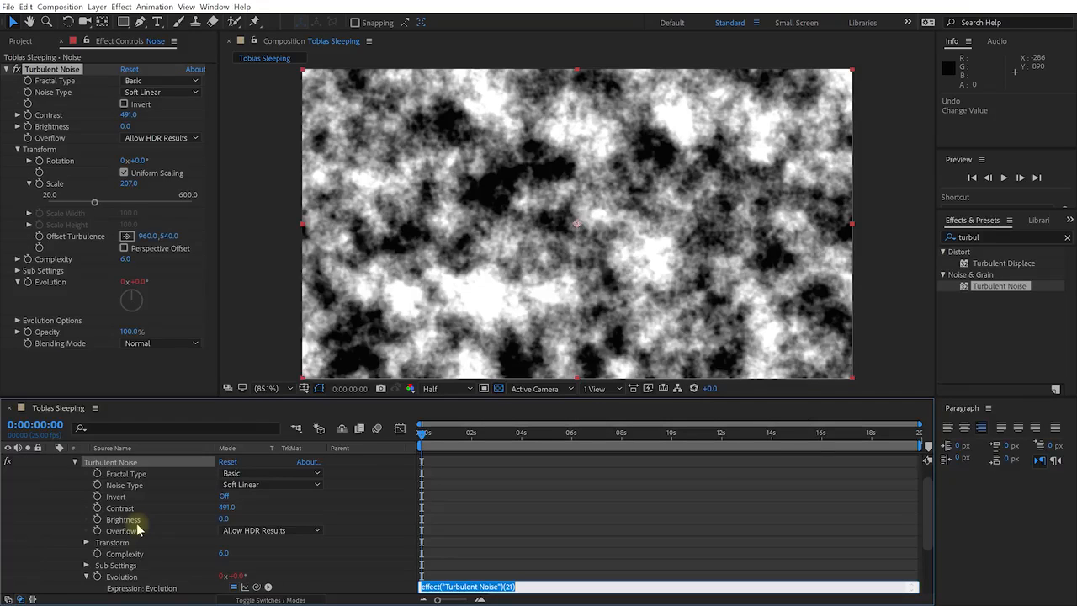
pyautogui.scroll(-2, 286, 547)
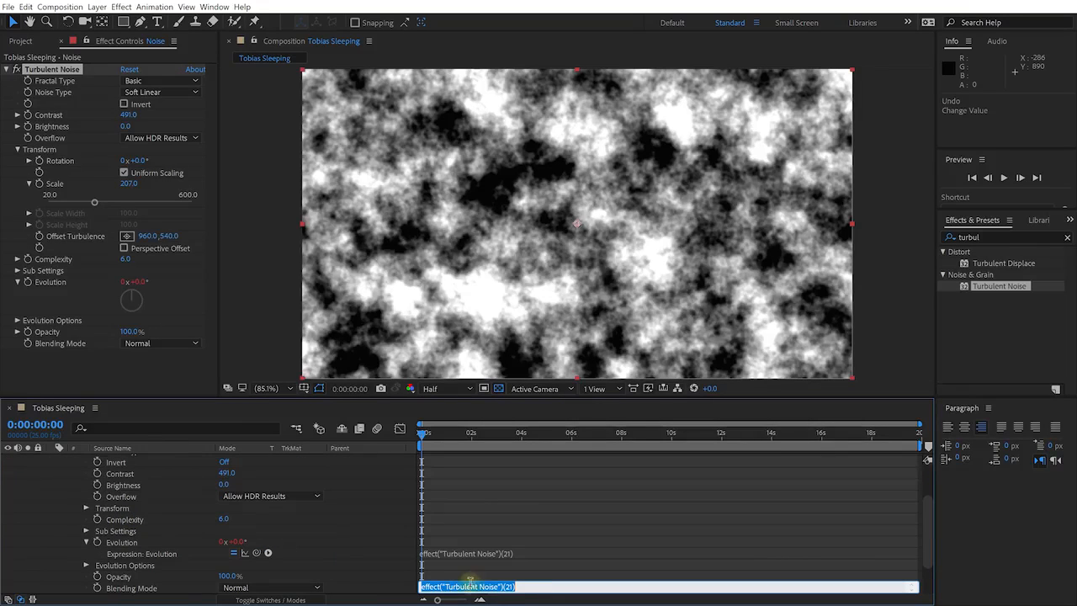
pyautogui.scroll(2, 483, 582)
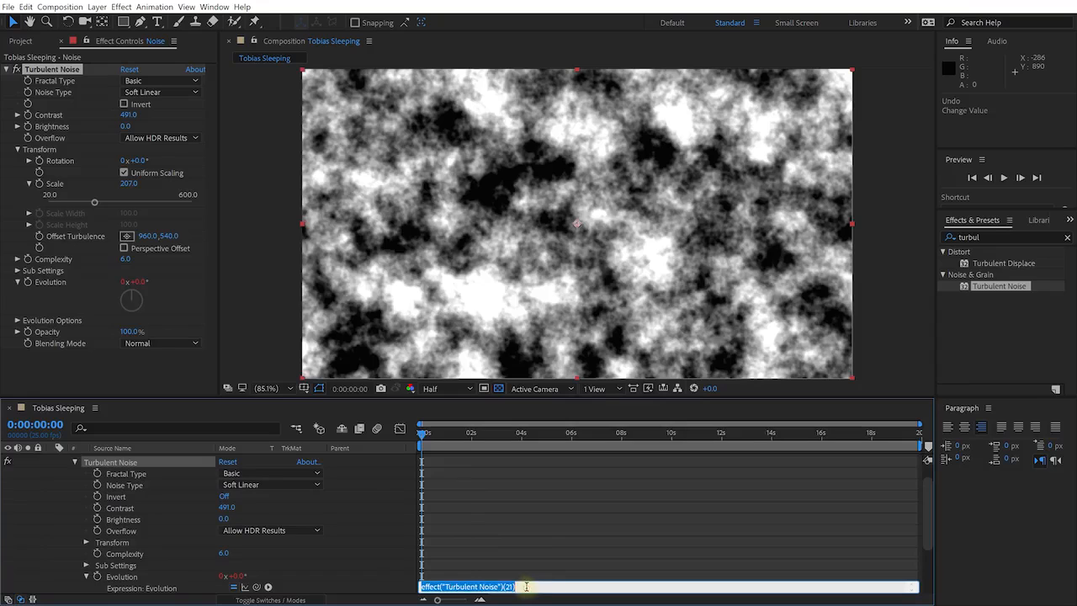
pyautogui.press('BackSpace')
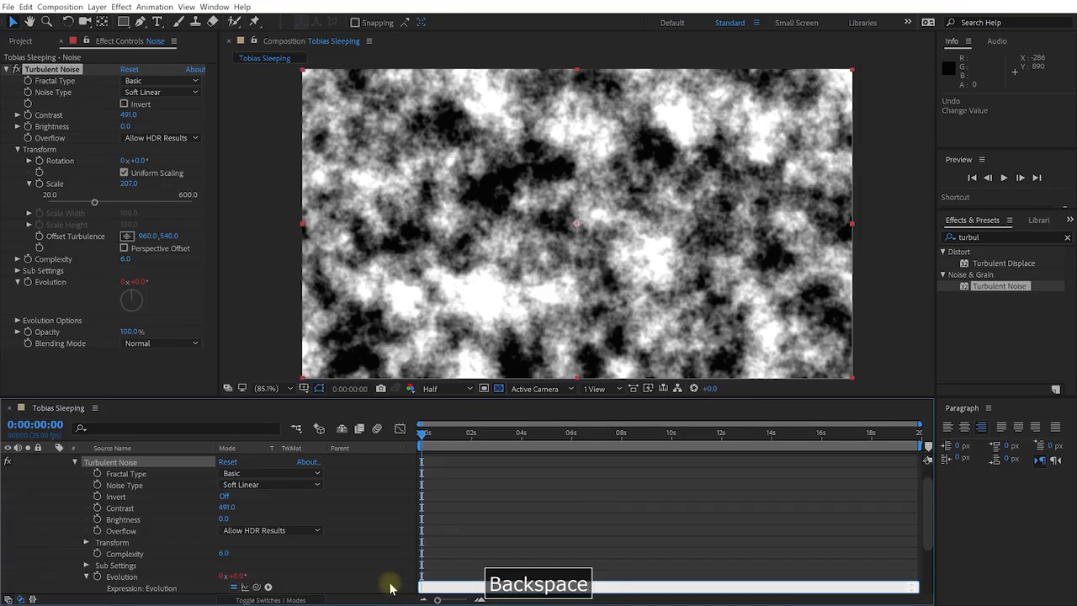
pyautogui.write('time ')
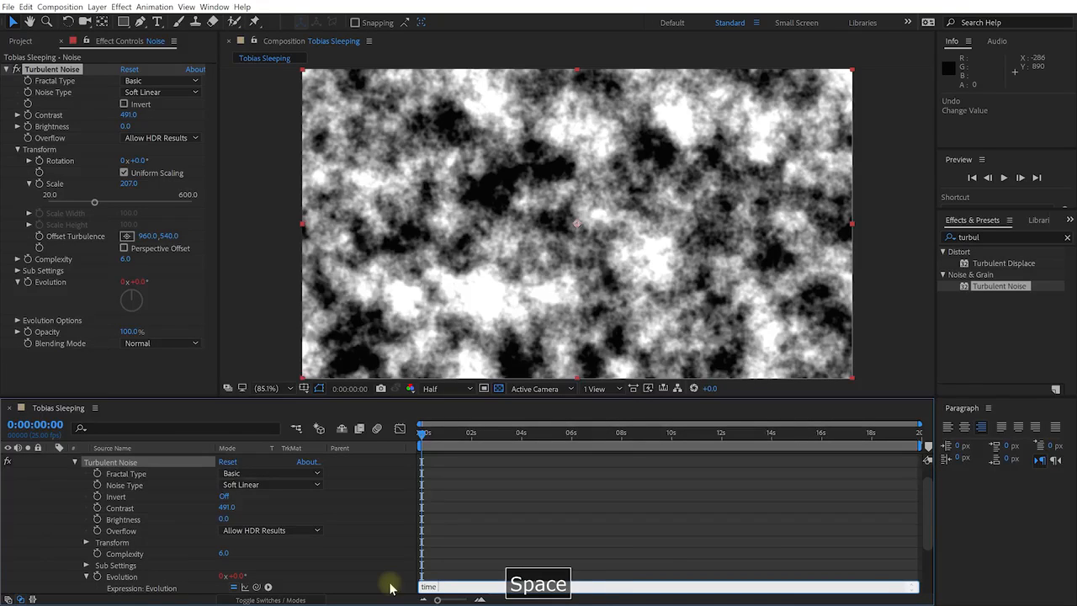
pyautogui.write('* 50')
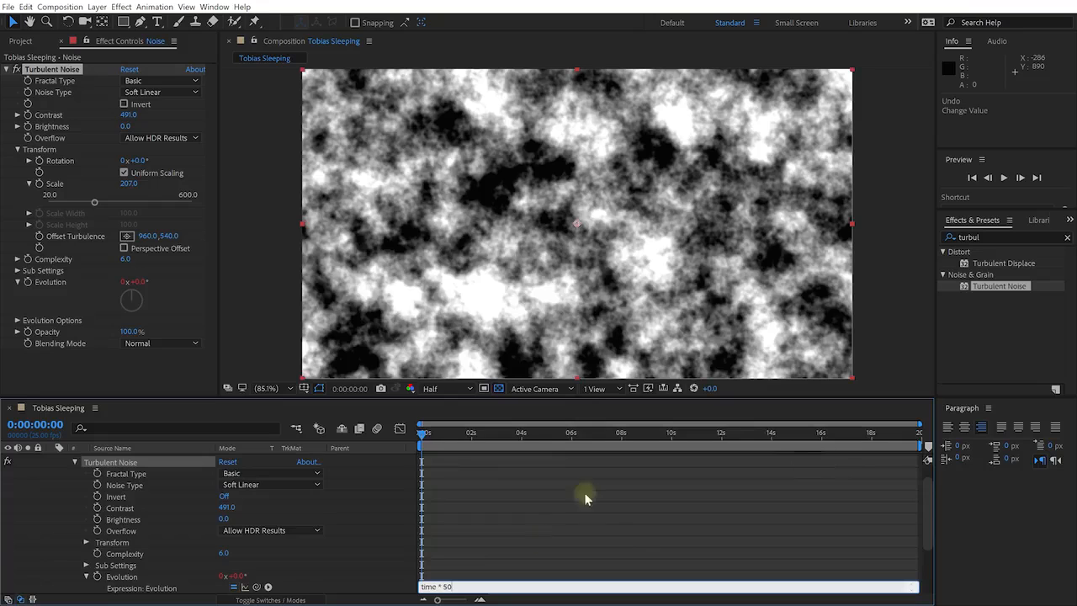
pyautogui.click(458, 586)
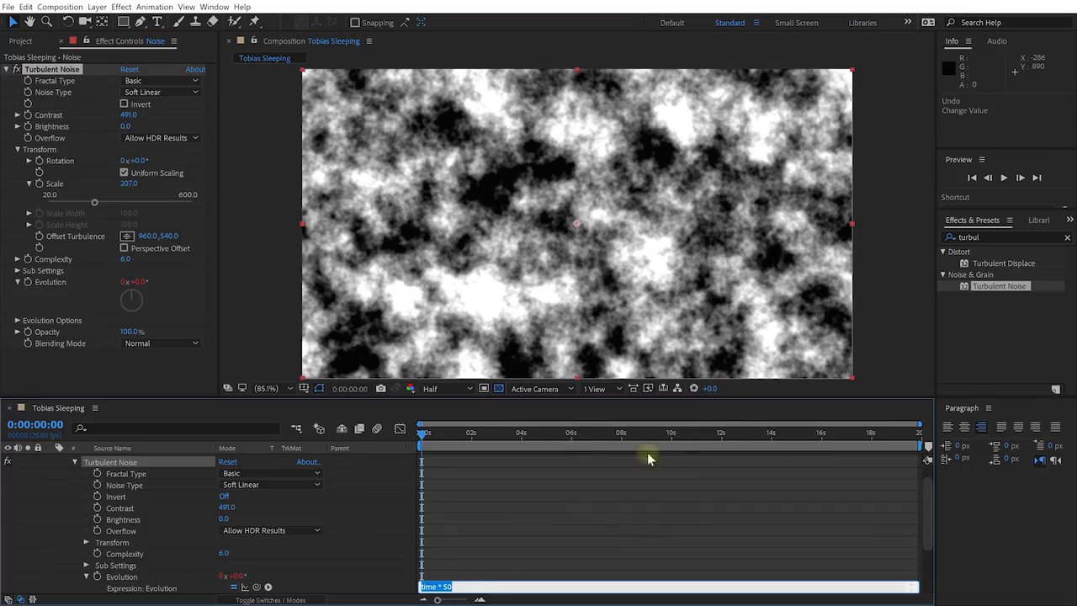
pyautogui.click(535, 511)
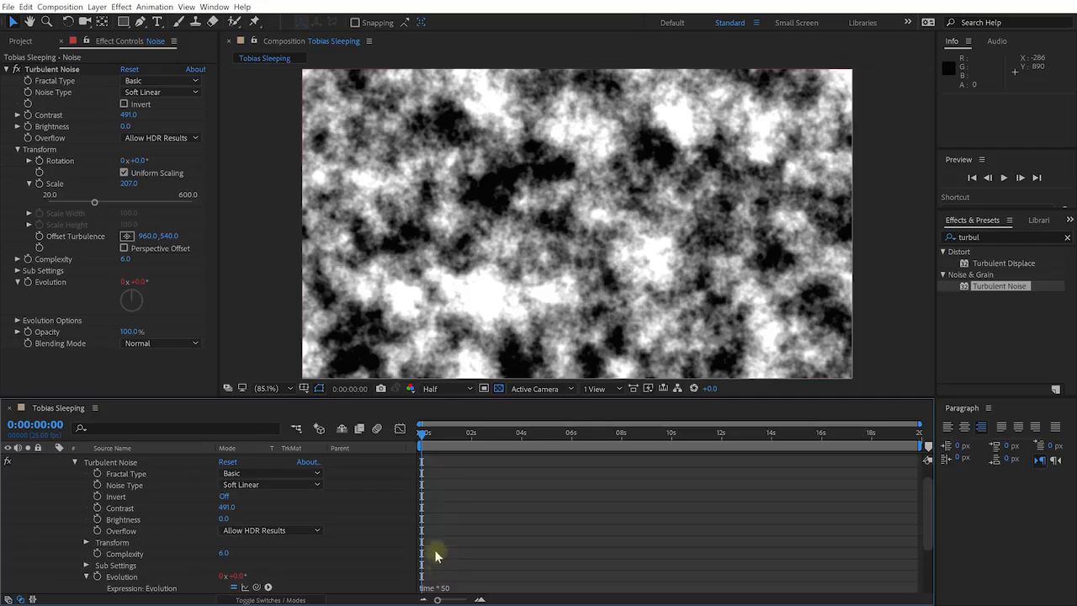
# Scrub forward through the timeline to watch the noise pattern evolve
pyautogui.moveTo(426, 436); pyautogui.dragTo(476, 579)
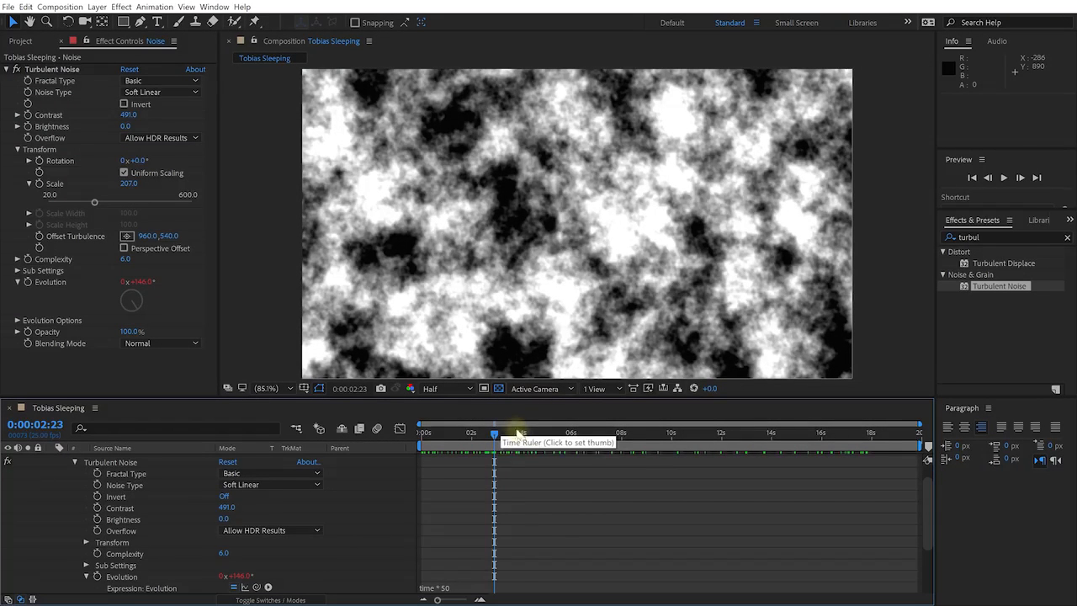
pyautogui.moveTo(517, 433); pyautogui.dragTo(669, 435)
pyautogui.scroll(1, 169, 510)
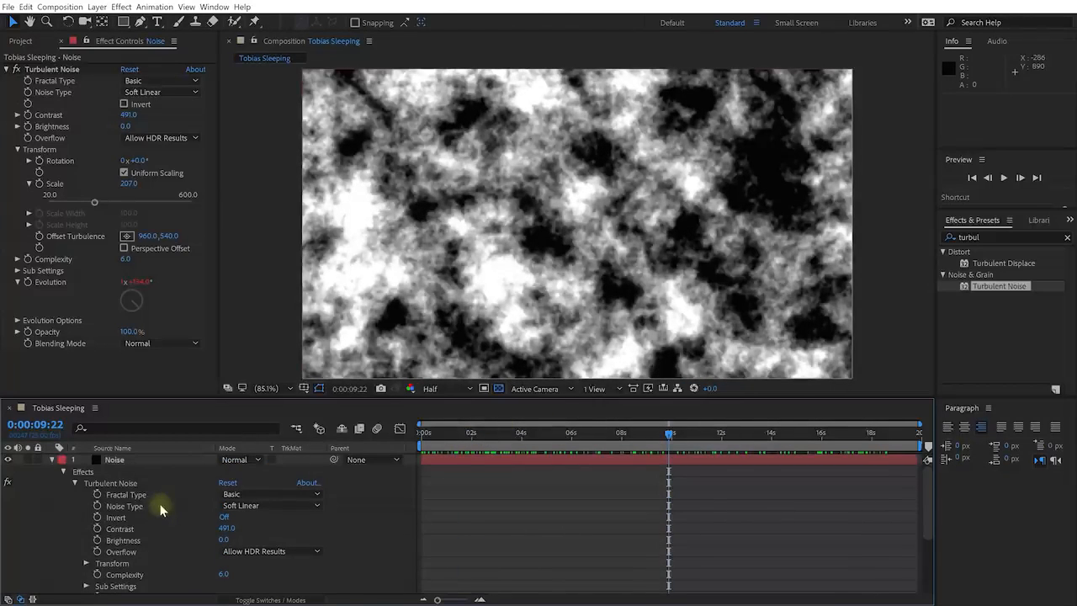
# Collapse the Noise layer and open the TrkMat menu for Walter in the Disco.mp4
pyautogui.click(53, 460)
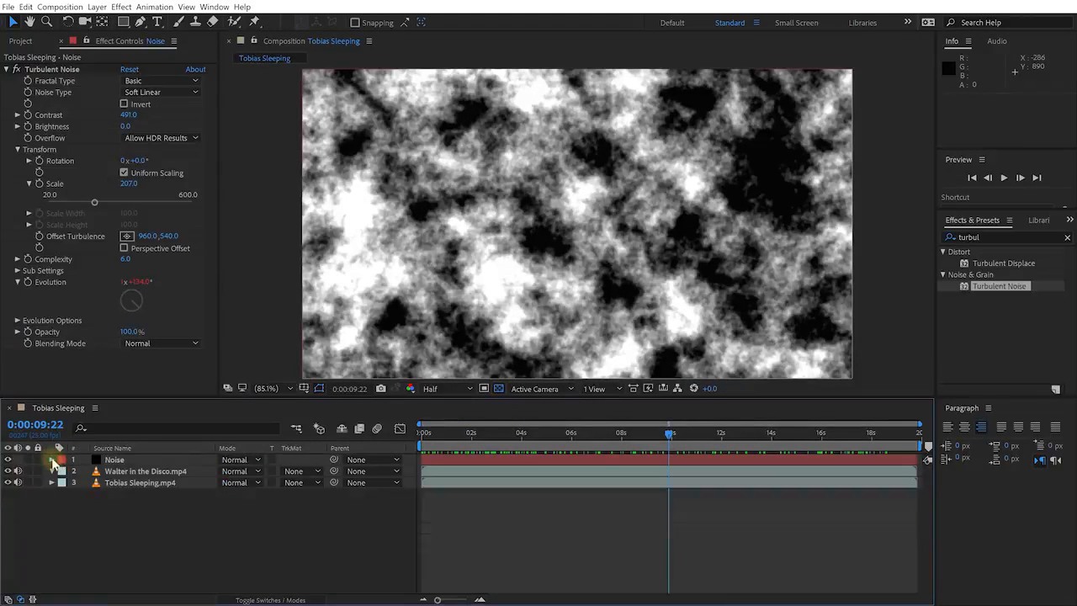
pyautogui.click(131, 473)
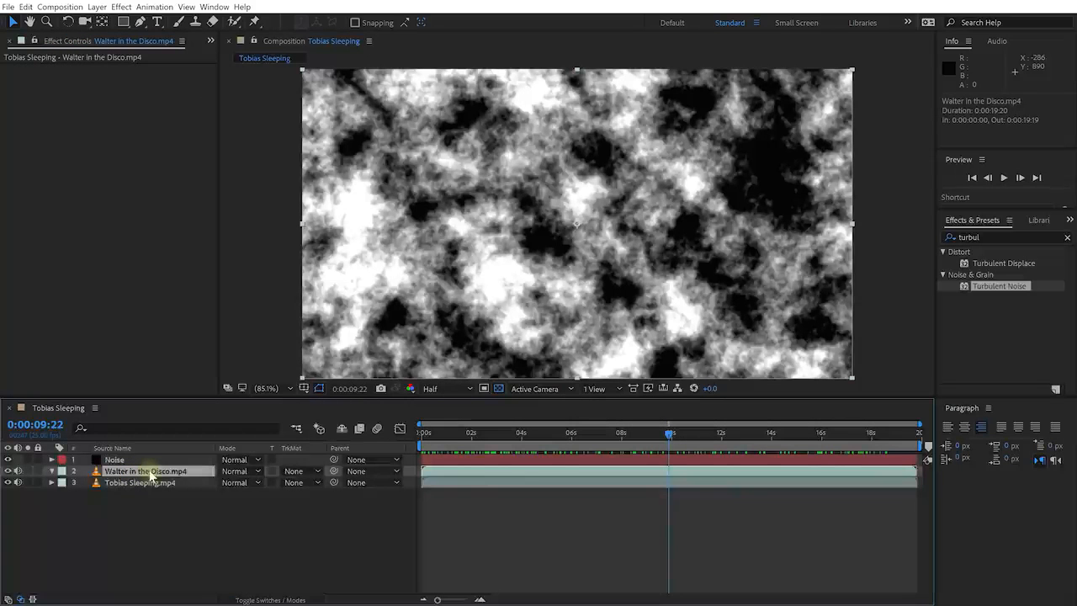
pyautogui.click(318, 476)
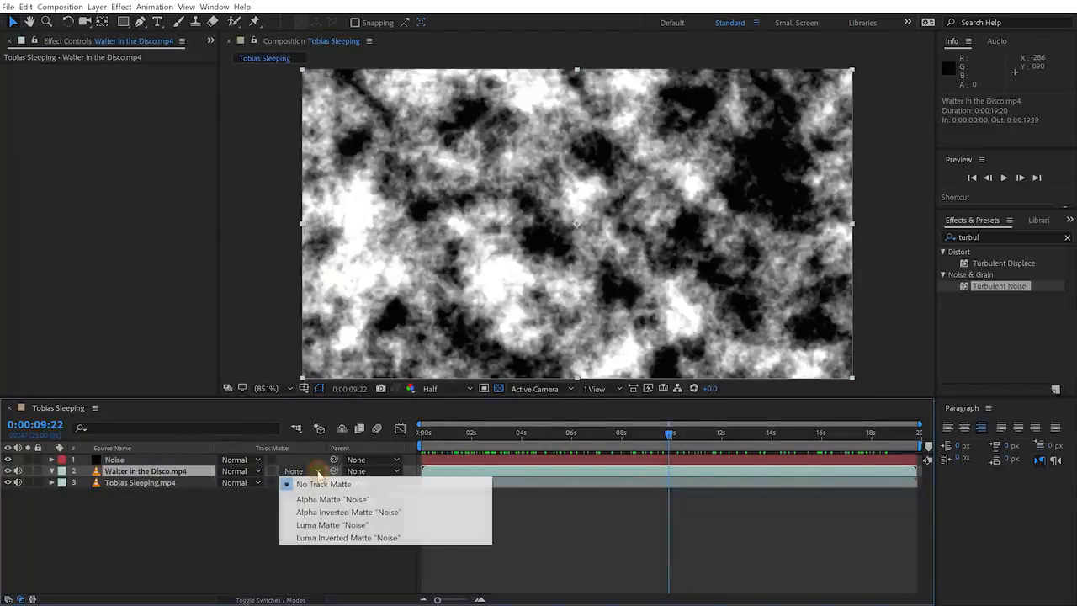
# Set the dancing clip to Alpha Matte "Noise" and compare by toggling Noise's visibility
pyautogui.click(404, 501)
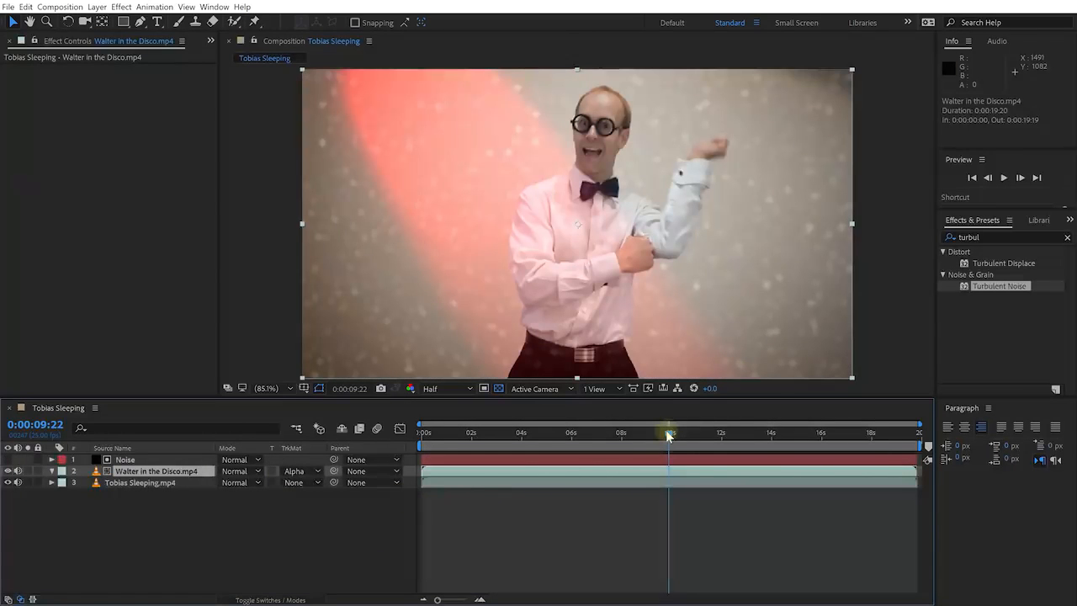
pyautogui.moveTo(668, 433); pyautogui.dragTo(619, 450)
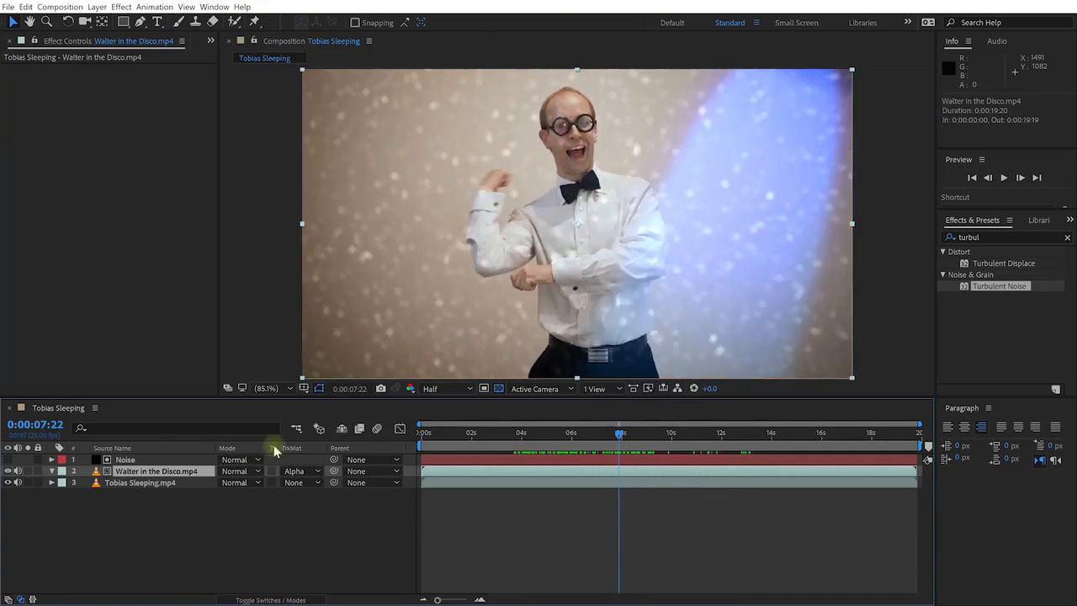
pyautogui.click(143, 459)
pyautogui.click(8, 460)
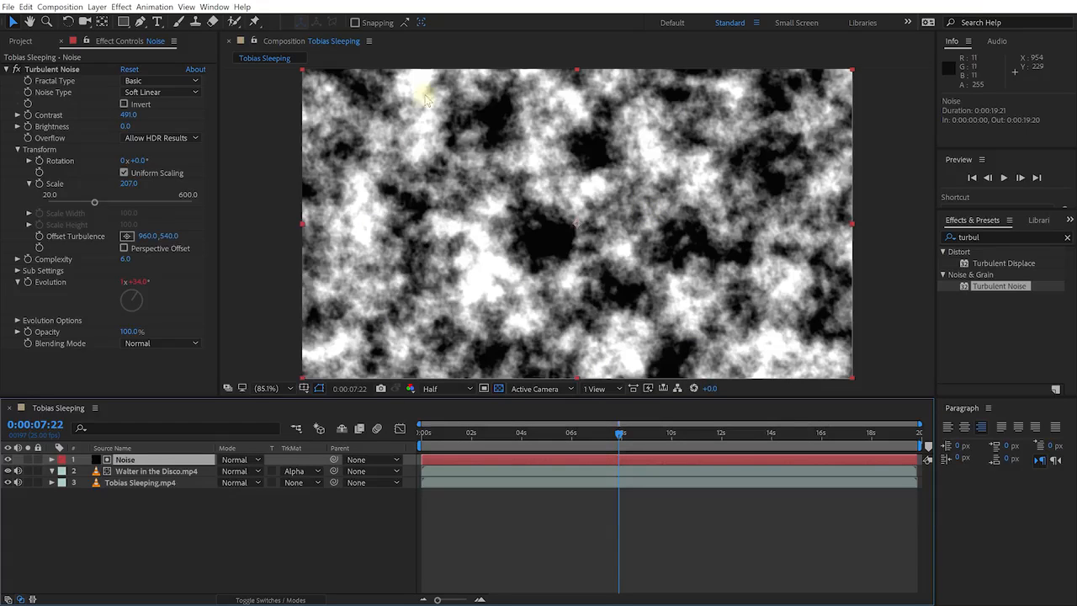
pyautogui.click(8, 459)
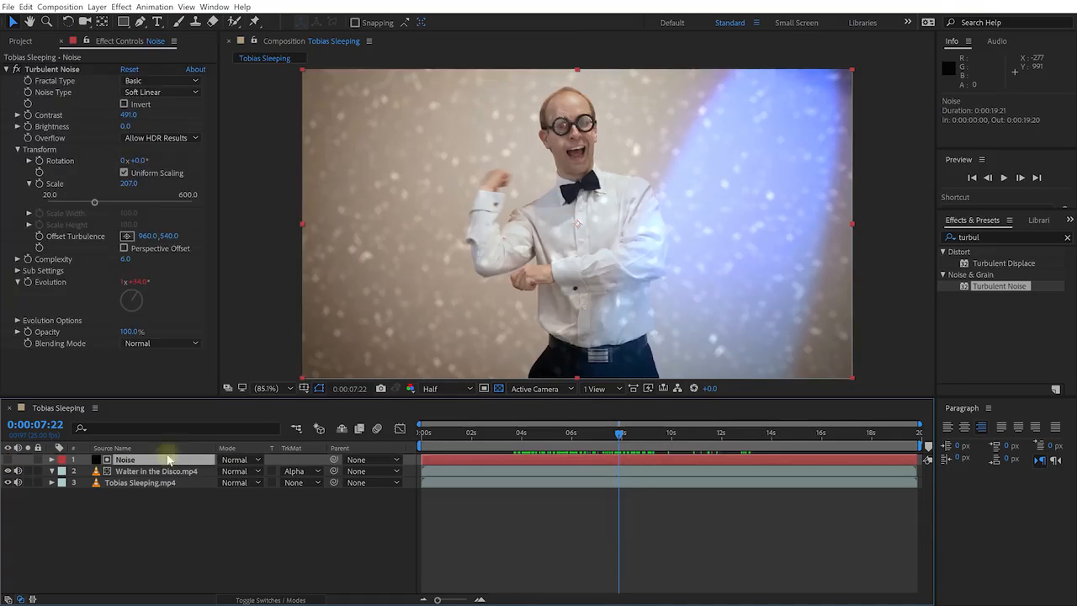
pyautogui.click(160, 471)
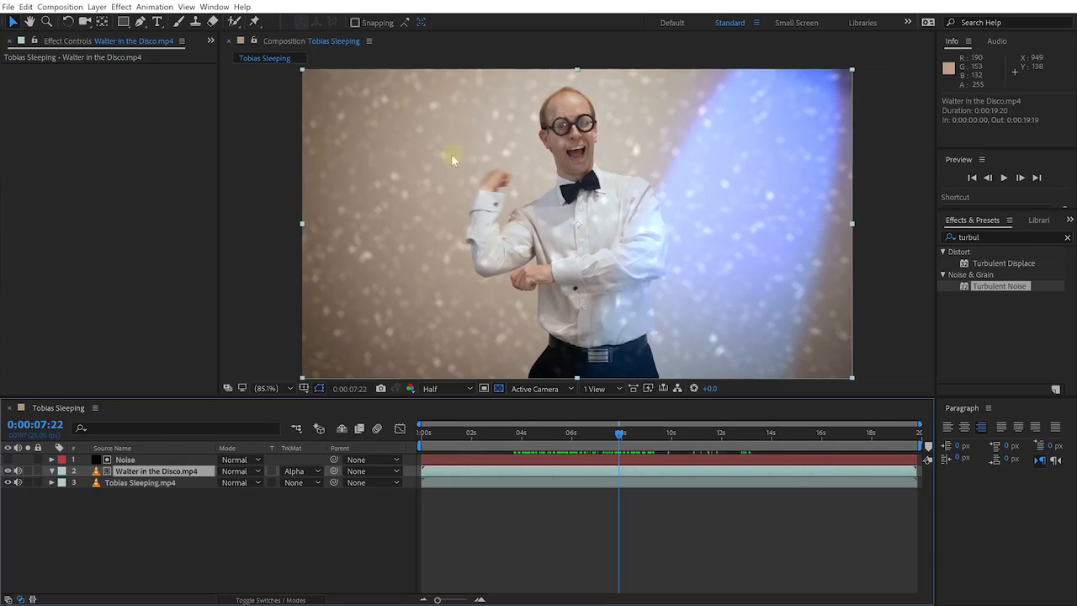
# Switch the clip to Alpha Inverted Matte "Noise", compare with Noise toggled, and reopen TrkMat
pyautogui.click(298, 471)
pyautogui.click(341, 513)
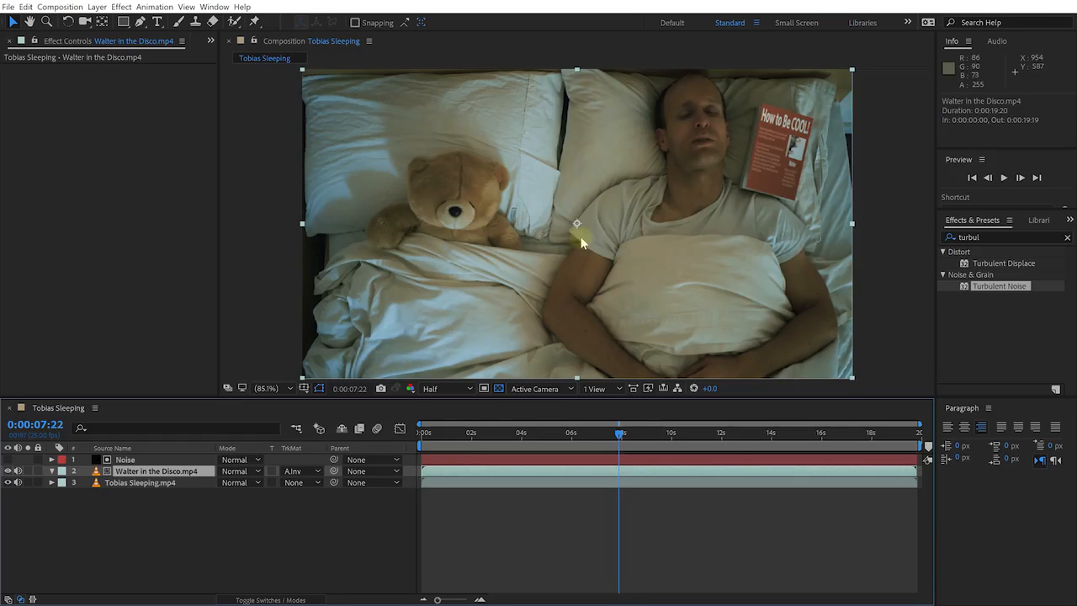
pyautogui.click(126, 461)
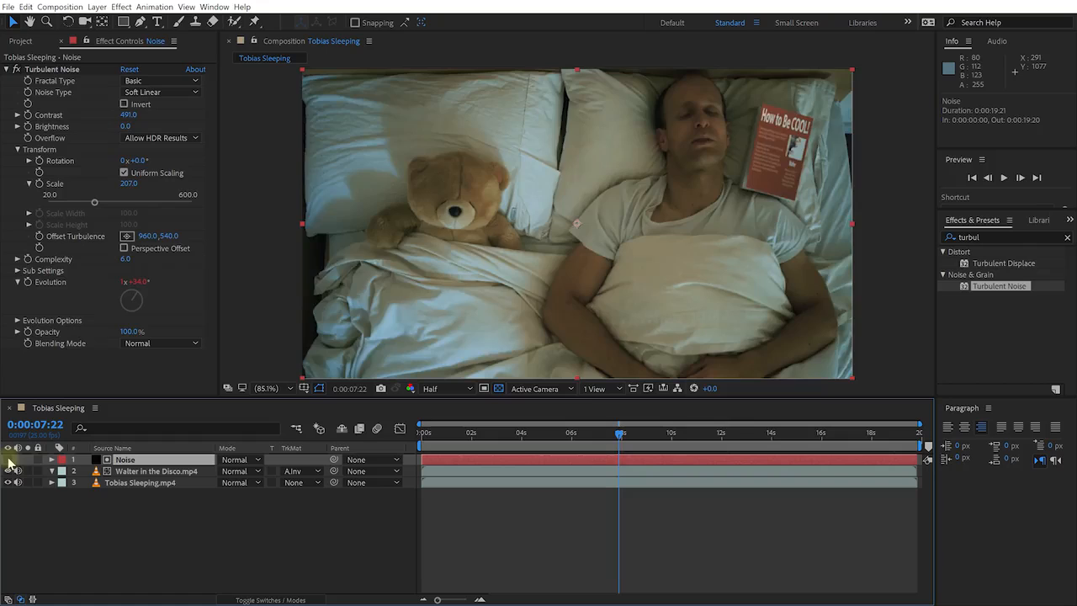
pyautogui.click(8, 459)
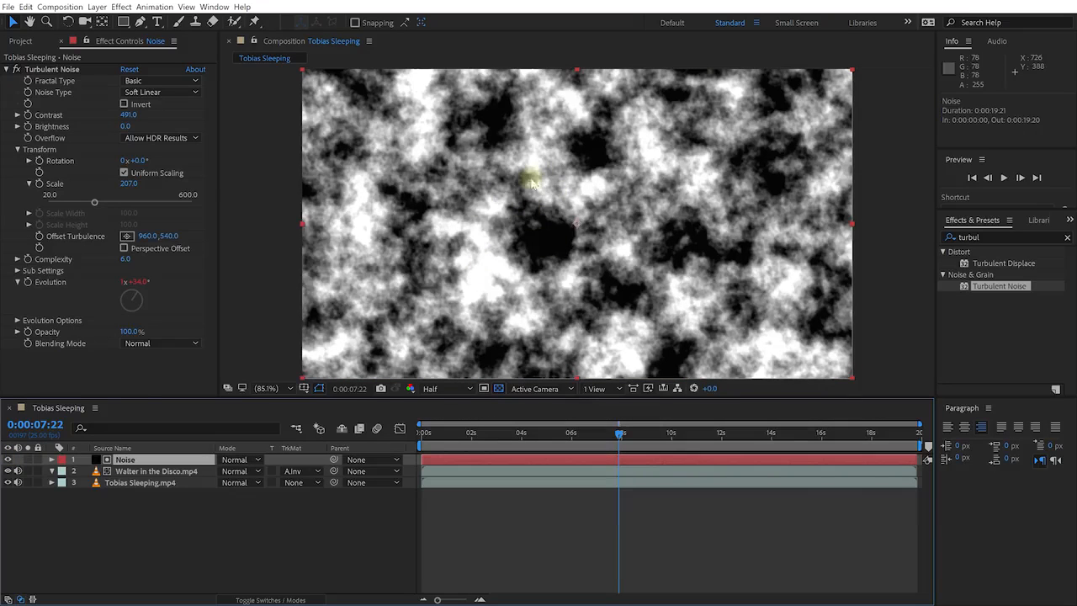
pyautogui.click(12, 460)
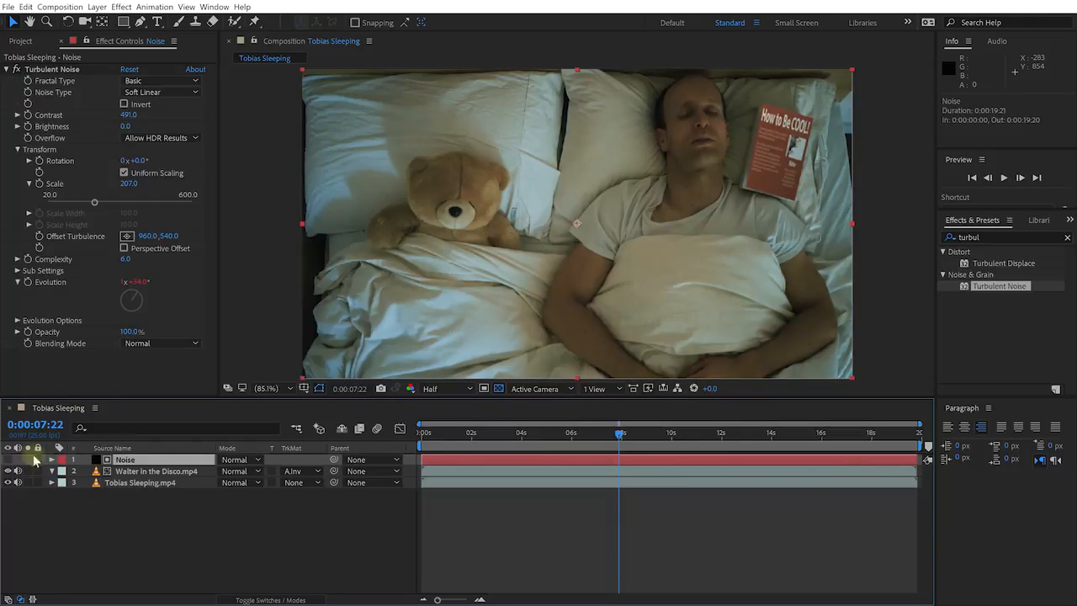
pyautogui.click(132, 474)
pyautogui.click(318, 474)
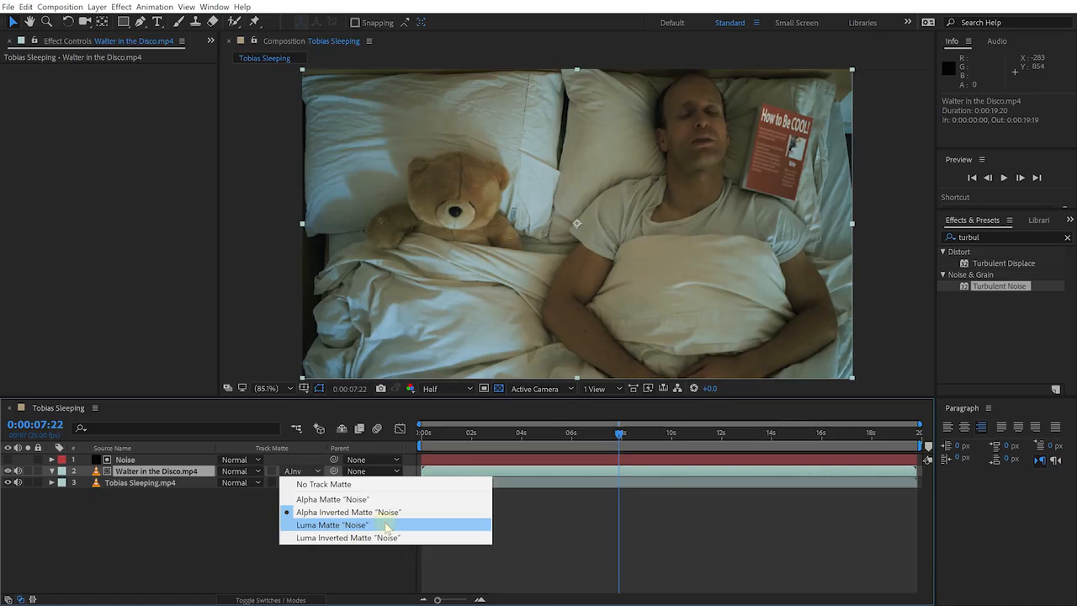
# Set the clip to Luma Matte "Noise" and compare the blend around 0:00:03:17 by toggling Noise
pyautogui.click(388, 525)
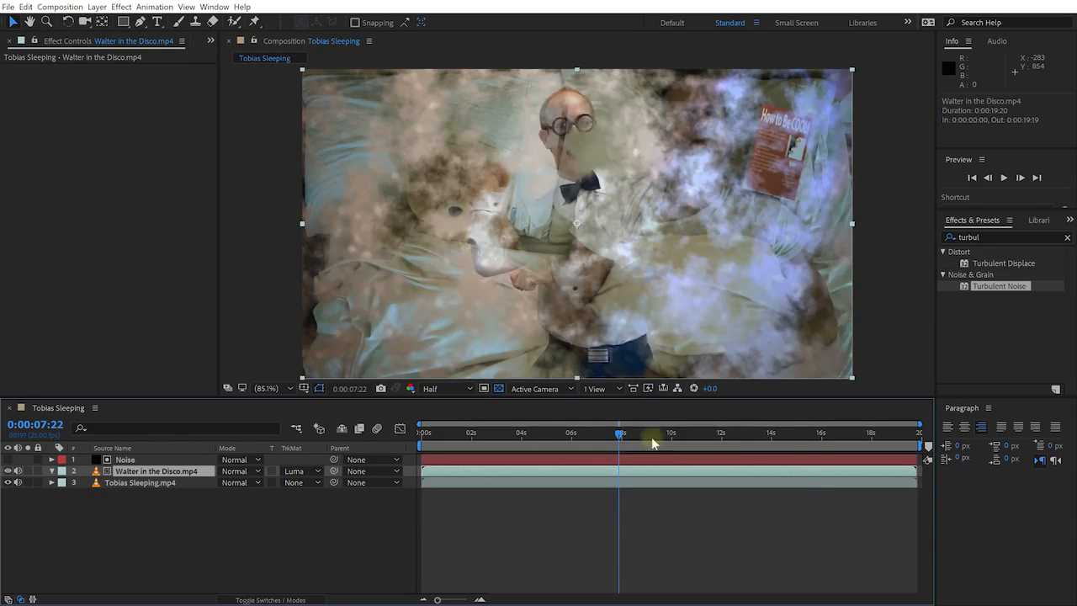
pyautogui.moveTo(620, 435); pyautogui.dragTo(514, 435)
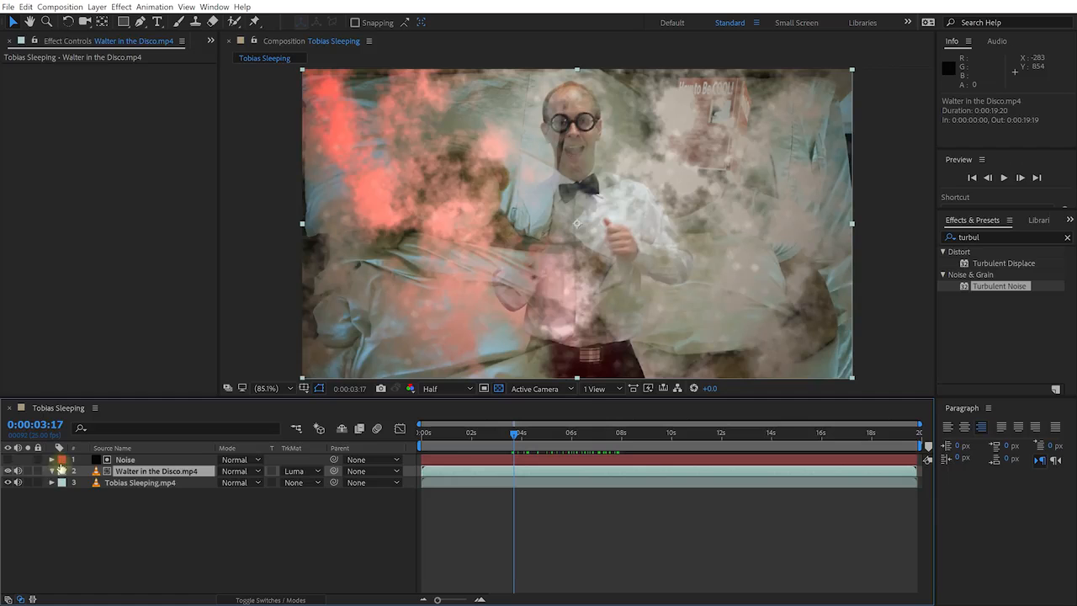
pyautogui.click(7, 459)
pyautogui.click(8, 459)
pyautogui.click(7, 459)
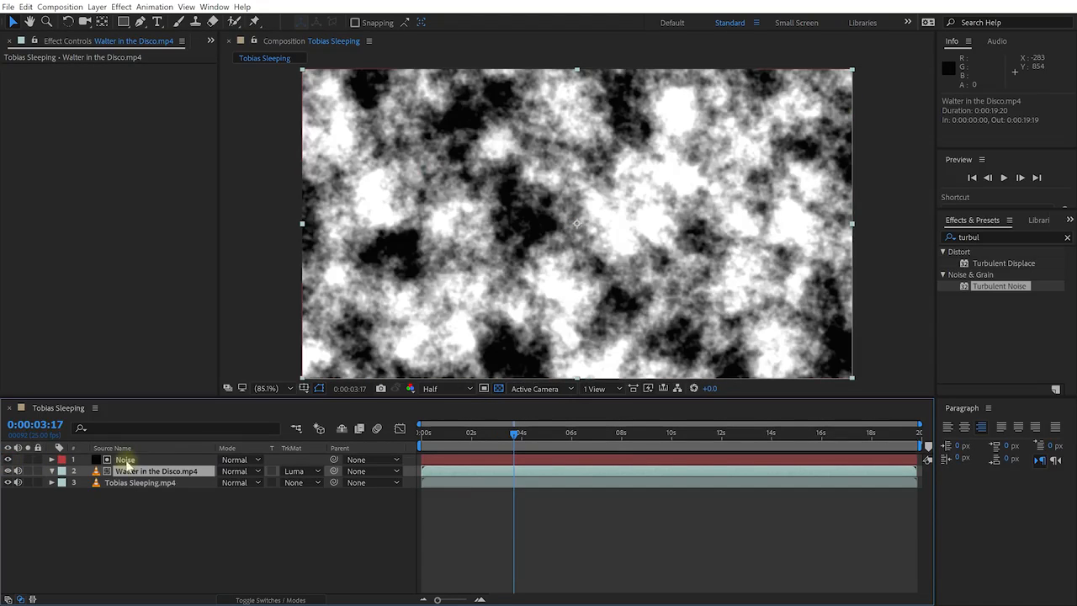
pyautogui.click(8, 459)
pyautogui.moveTo(514, 433)
pyautogui.mouseDown()
pyautogui.moveTo(817, 442)
pyautogui.moveTo(685, 430)
pyautogui.moveTo(421, 439)
pyautogui.moveTo(528, 448)
pyautogui.mouseUp()
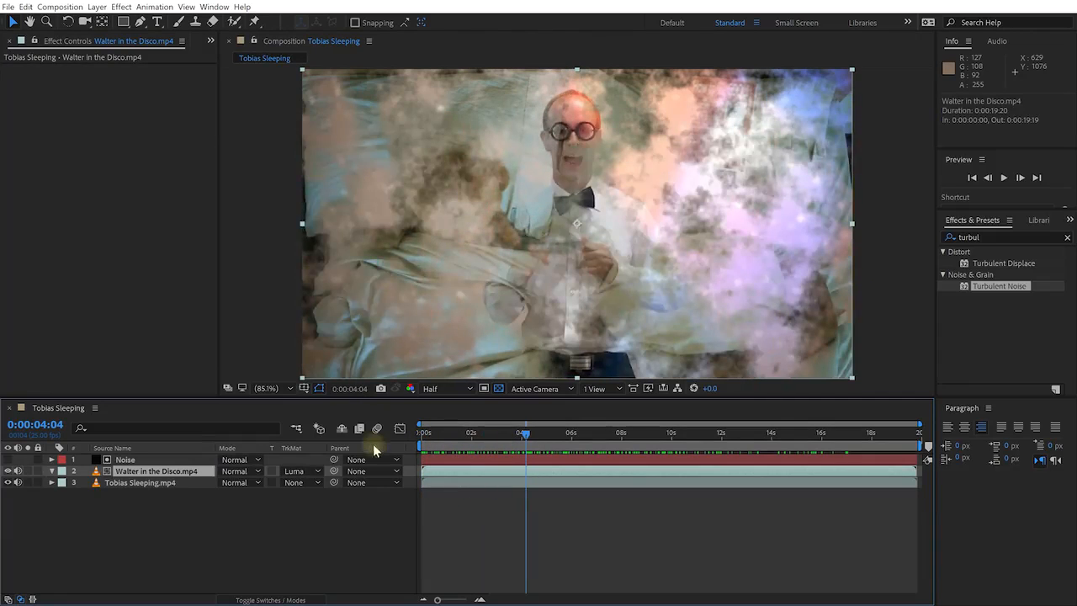
# Switch the dancing clip to Luma Inverted Matte "Noise" and compare with Noise toggled
pyautogui.click(318, 471)
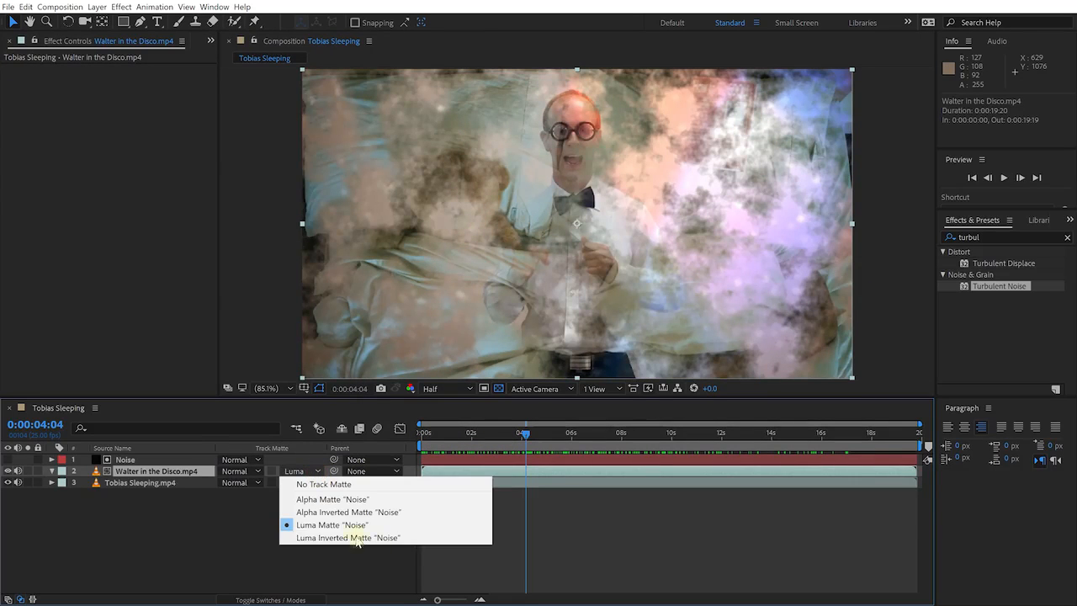
pyautogui.click(437, 538)
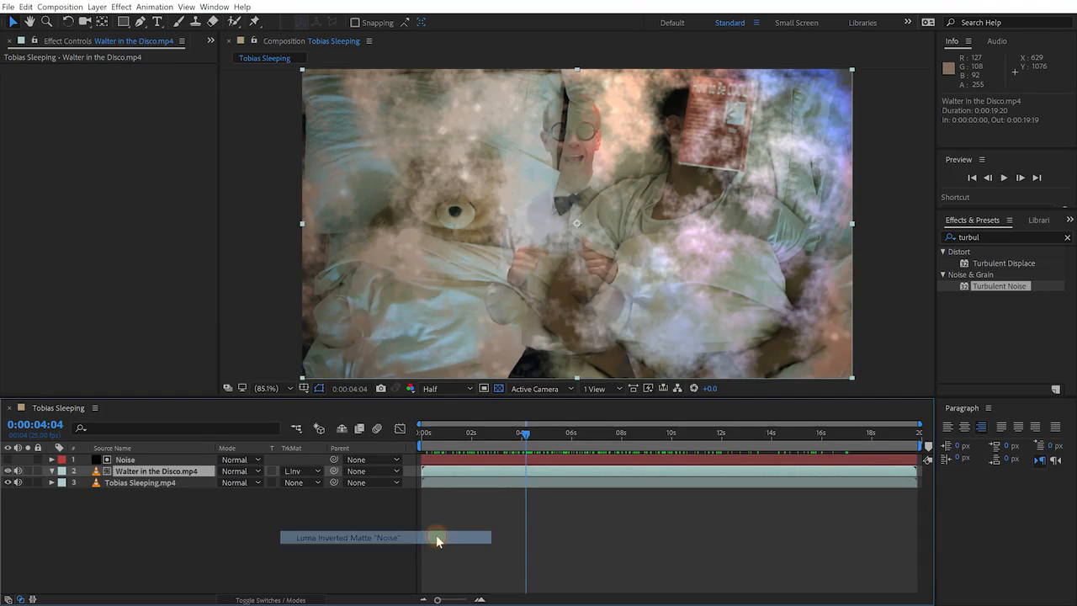
pyautogui.click(8, 459)
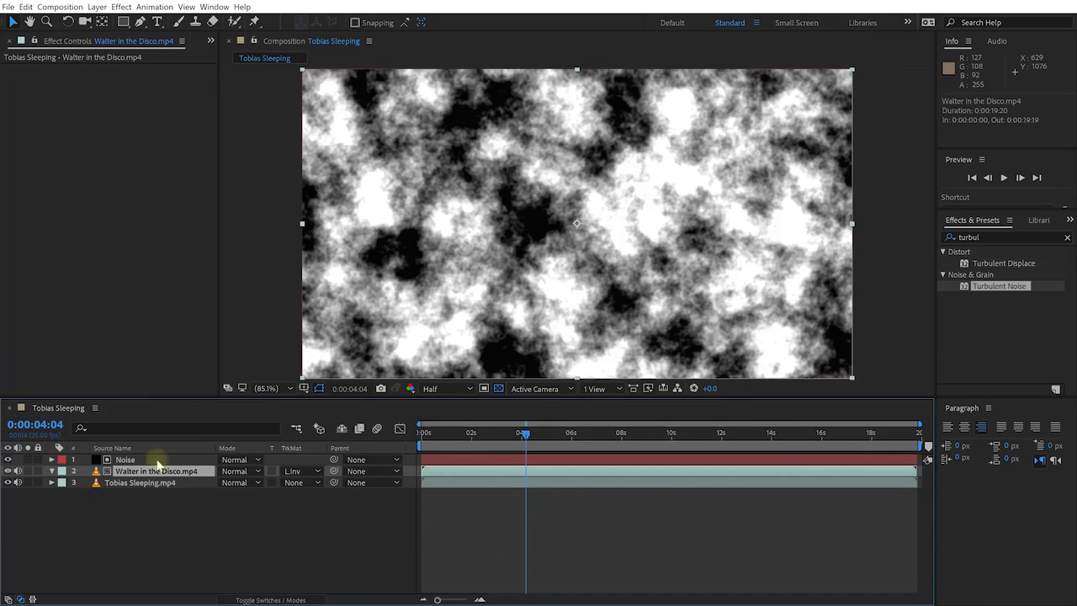
pyautogui.click(8, 459)
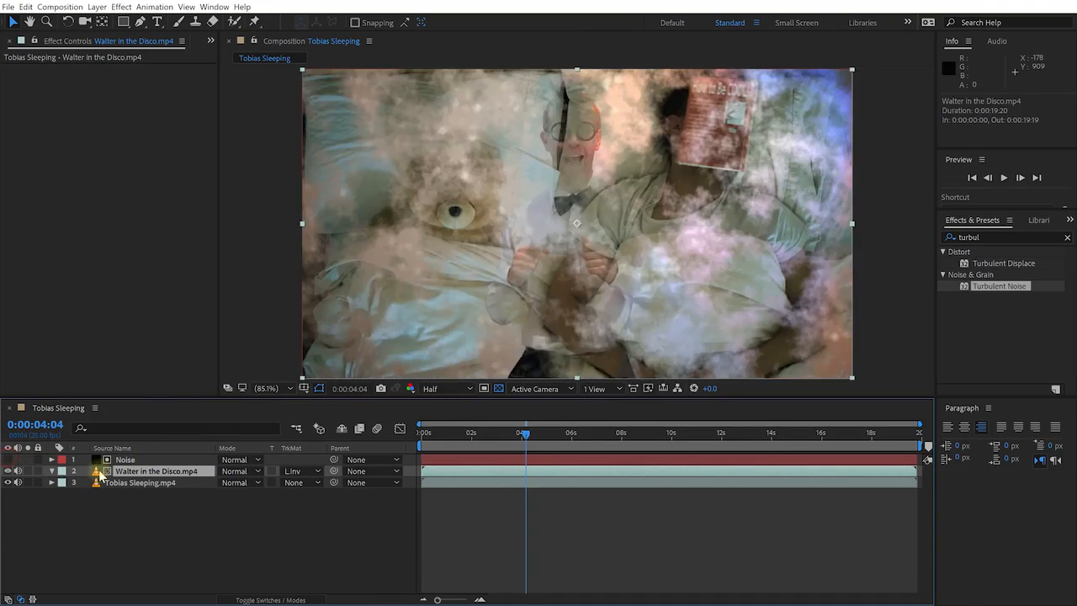
# Preview the blend around the four-second mark and select Noise to show Turbulent Noise settings
pyautogui.click(555, 432)
pyautogui.moveTo(570, 429); pyautogui.dragTo(517, 454)
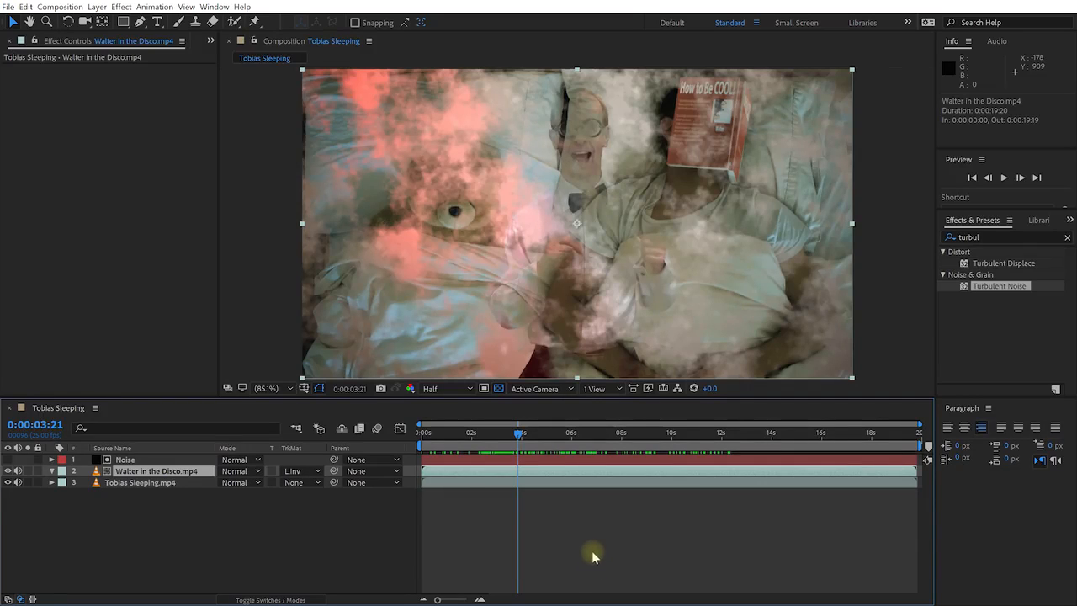
pyautogui.moveTo(523, 438)
pyautogui.mouseDown()
pyautogui.moveTo(580, 439)
pyautogui.moveTo(513, 438)
pyautogui.mouseUp()
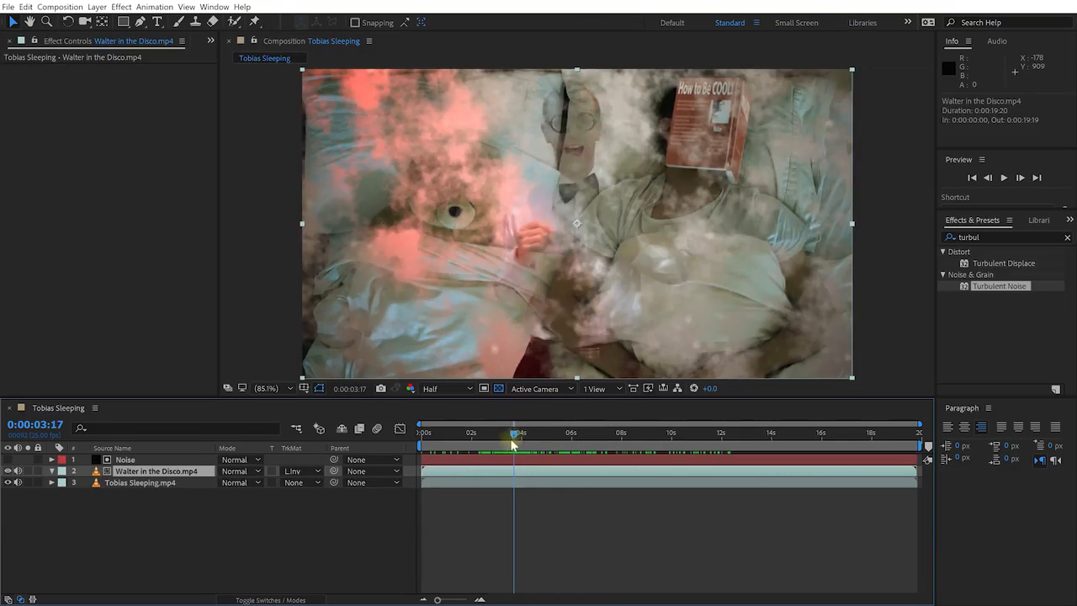
pyautogui.click(121, 460)
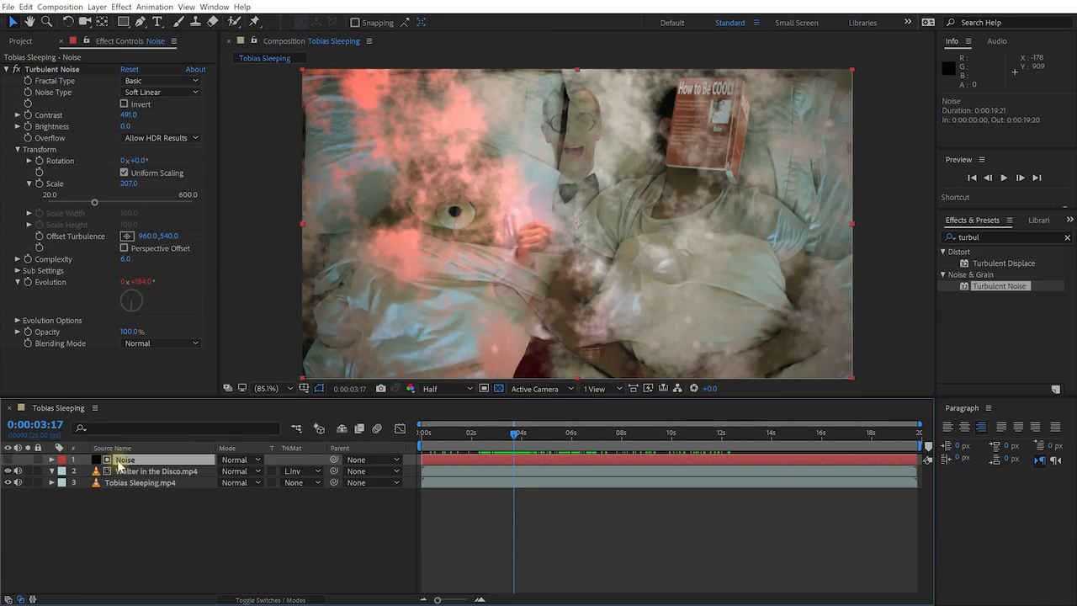
# Set Walter in the Disco.mp4 to No Track Matte and delete the Noise layer
pyautogui.click(292, 472)
pyautogui.click(315, 485)
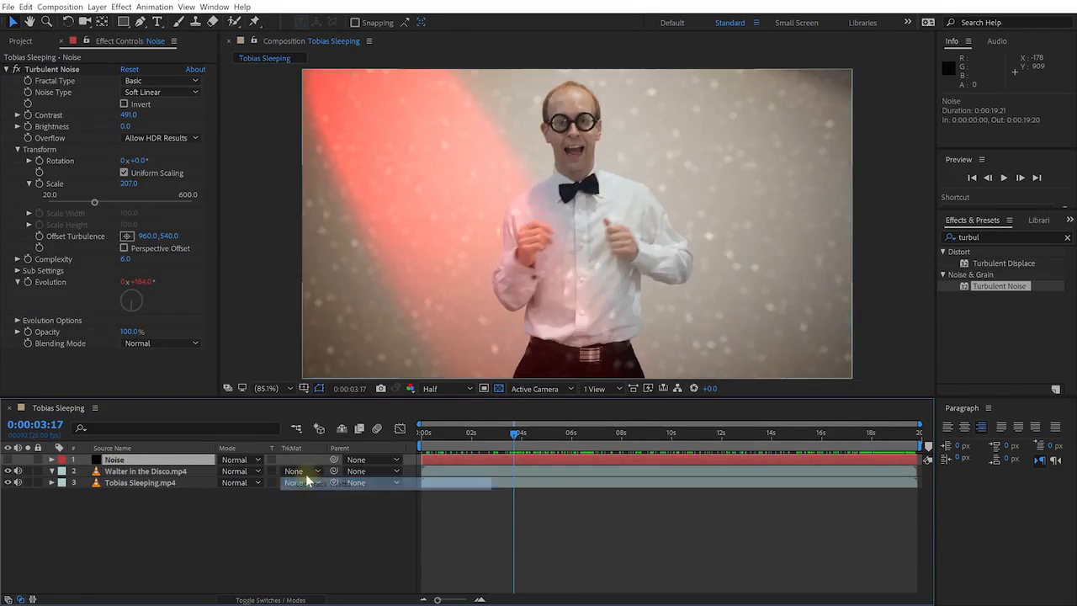
pyautogui.click(120, 468)
pyautogui.click(117, 460)
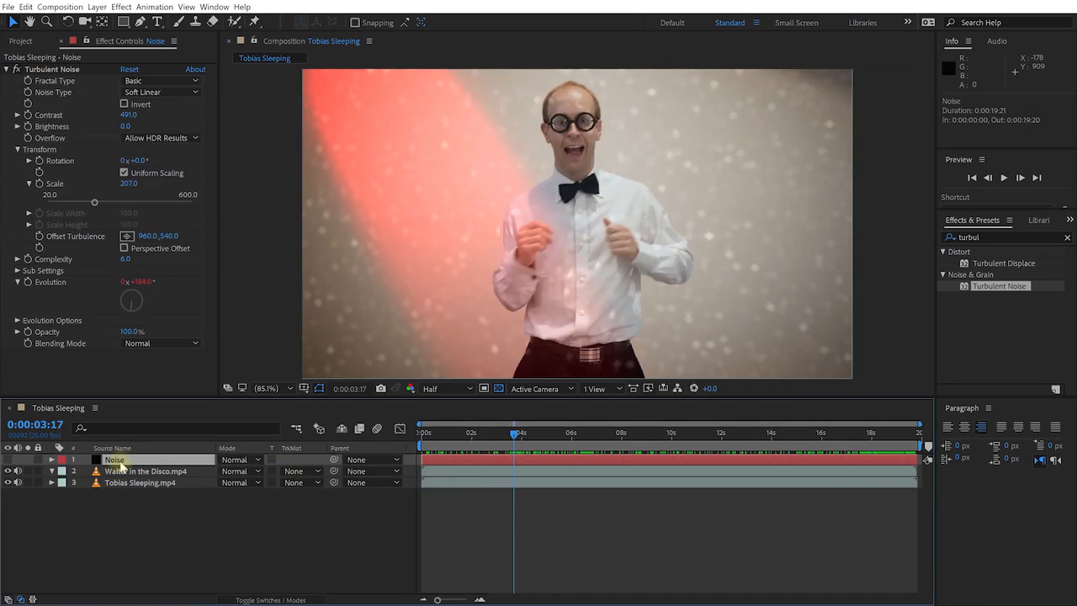
pyautogui.press('Delete')
# Duplicate Walter in the Disco.mp4 and rename the copy 'Matte'
pyautogui.click(124, 460)
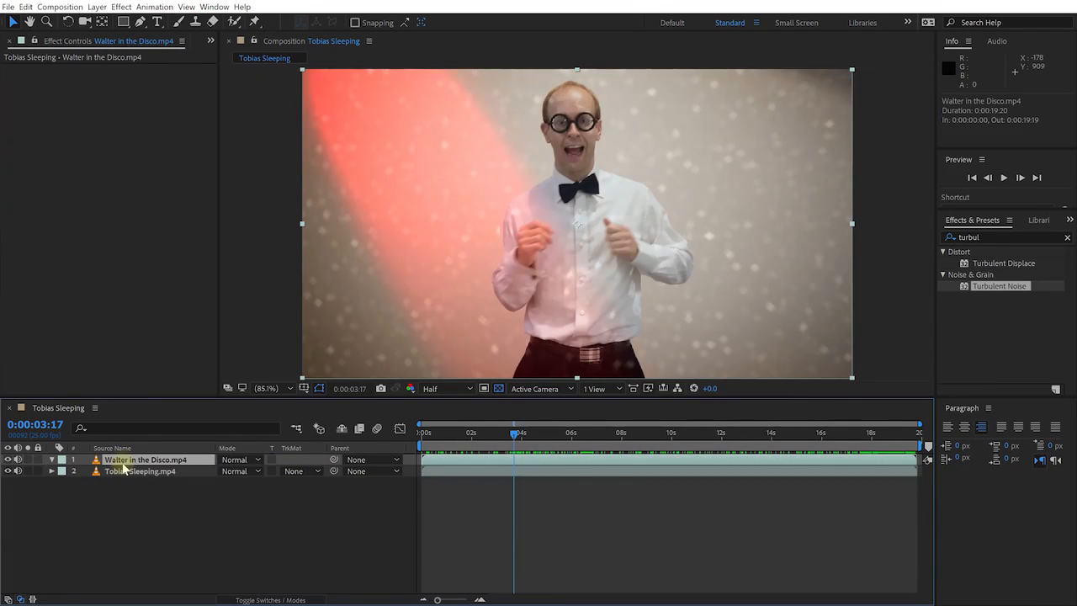
pyautogui.hotkey('ctrl', 'd')
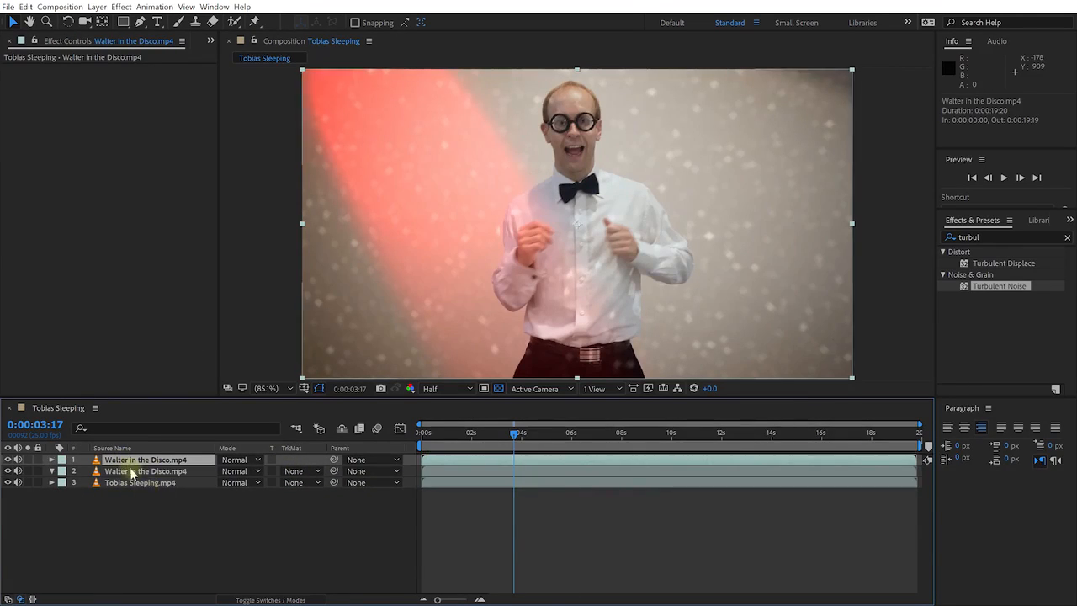
pyautogui.press('Return')
pyautogui.write('Matte')
pyautogui.press('Return')
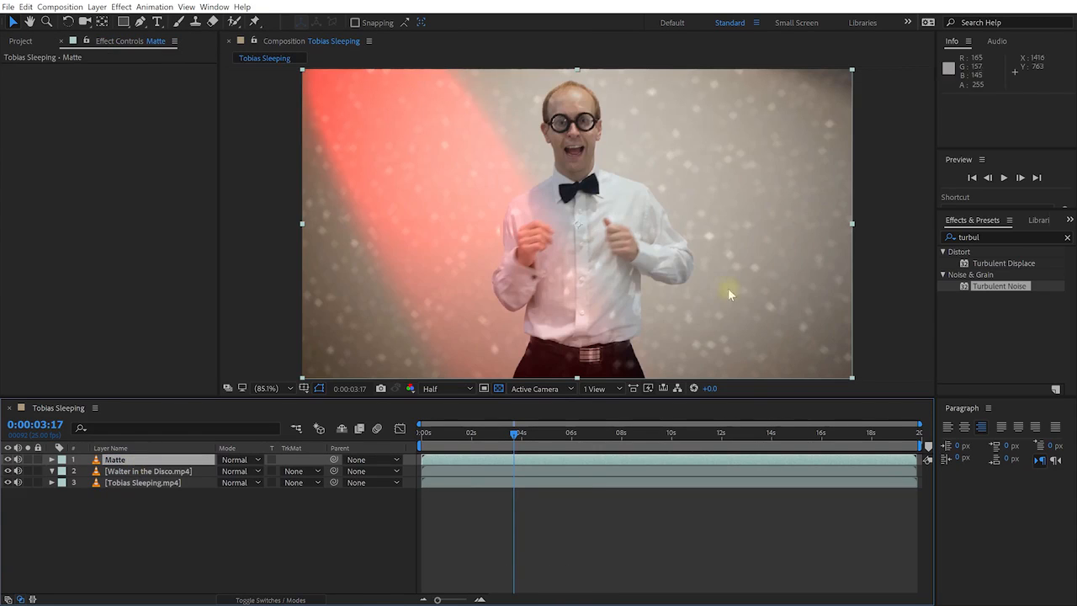
# Apply Hue/Saturation to Matte with Master Saturation -100
pyautogui.click(993, 238)
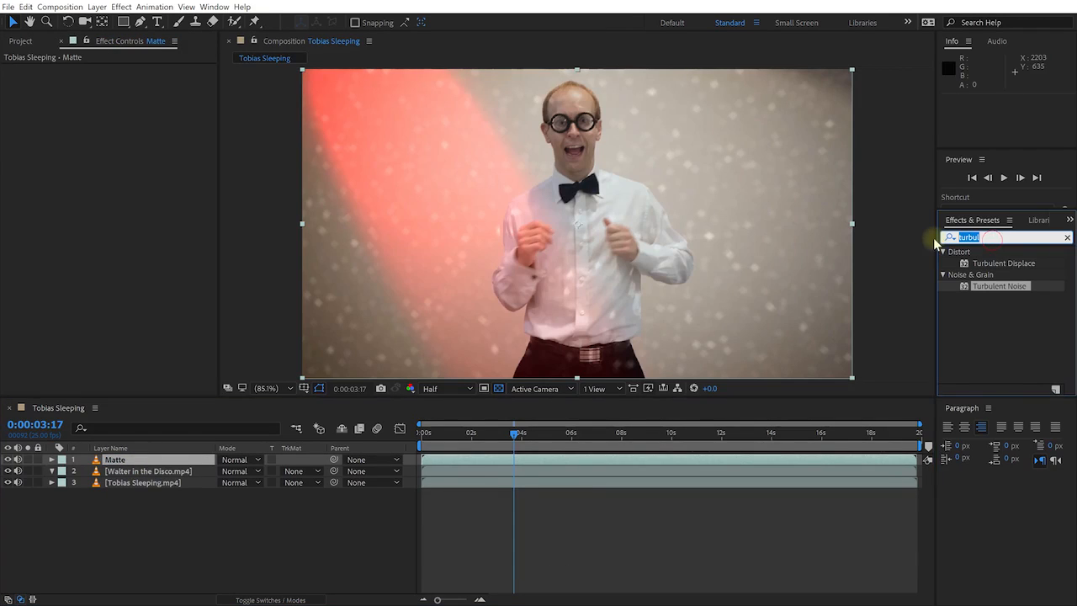
pyautogui.write('hue')
pyautogui.moveTo(1005, 313); pyautogui.dragTo(122, 465)
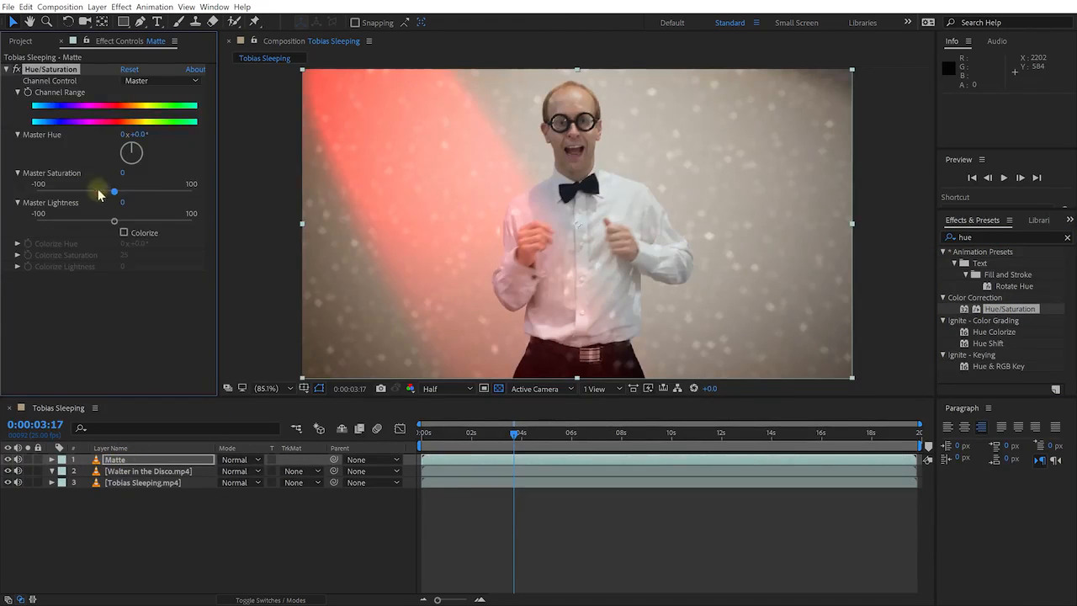
pyautogui.moveTo(114, 196); pyautogui.dragTo(37, 193)
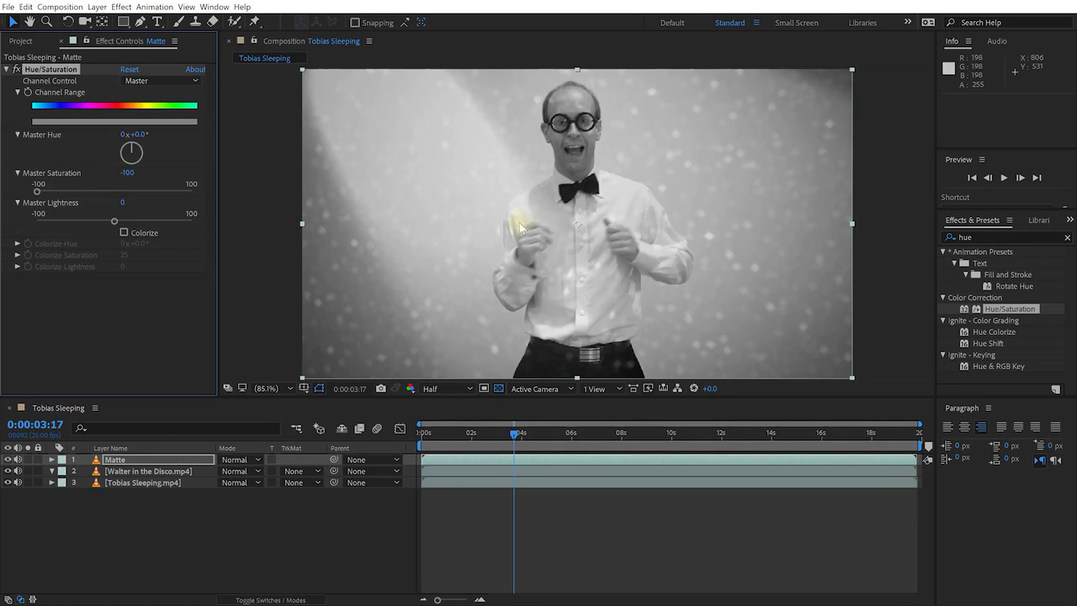
# Search 'curves' and apply the Curves effect to the Matte layer
pyautogui.click(969, 224)
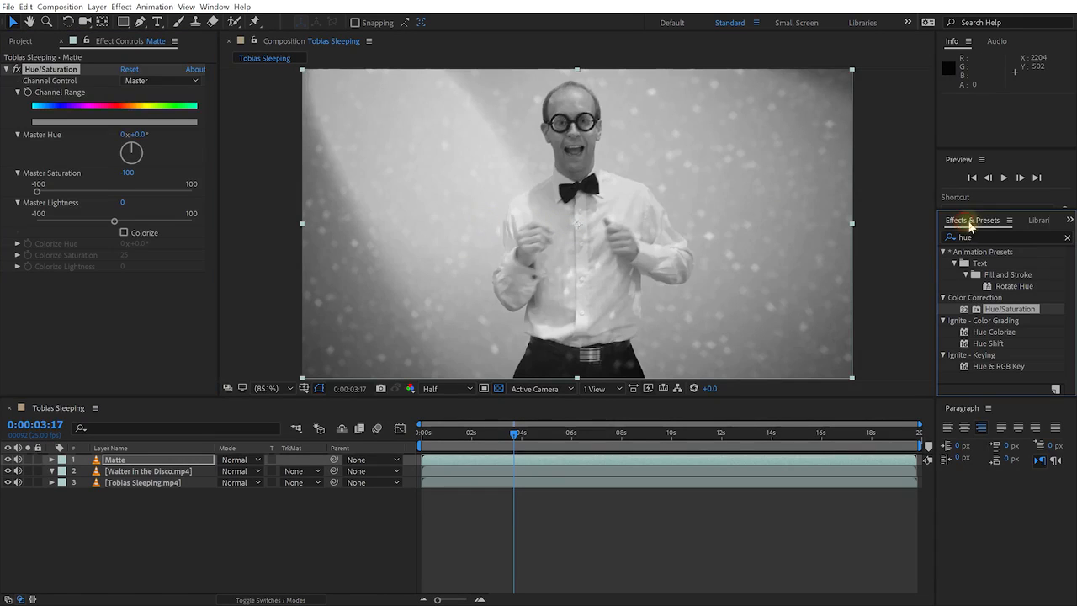
pyautogui.hotkey('ctrl', 'f')
pyautogui.write('curves')
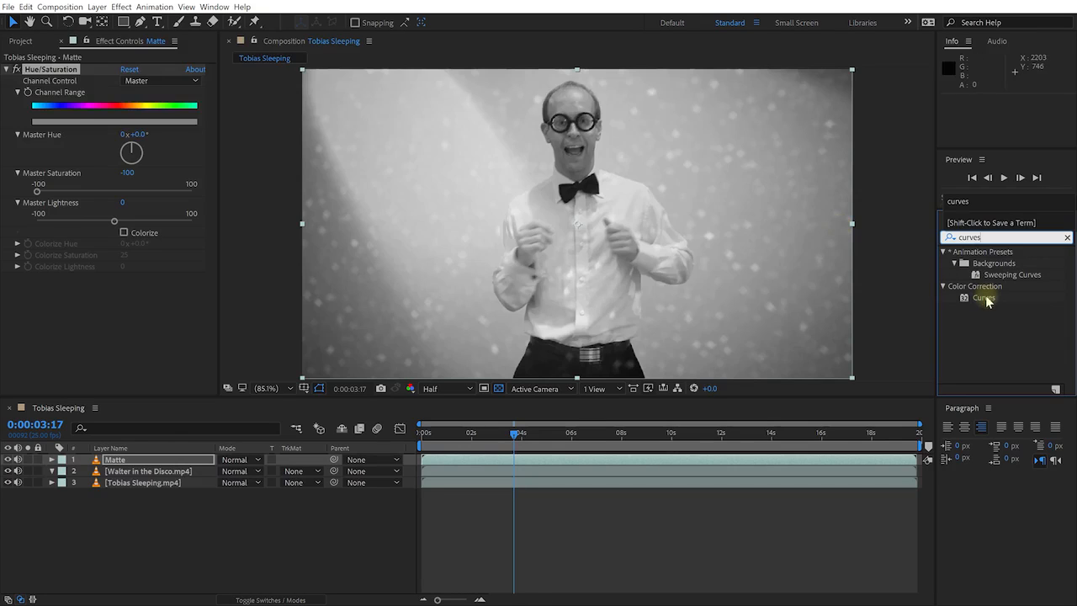
pyautogui.moveTo(984, 298); pyautogui.dragTo(120, 459)
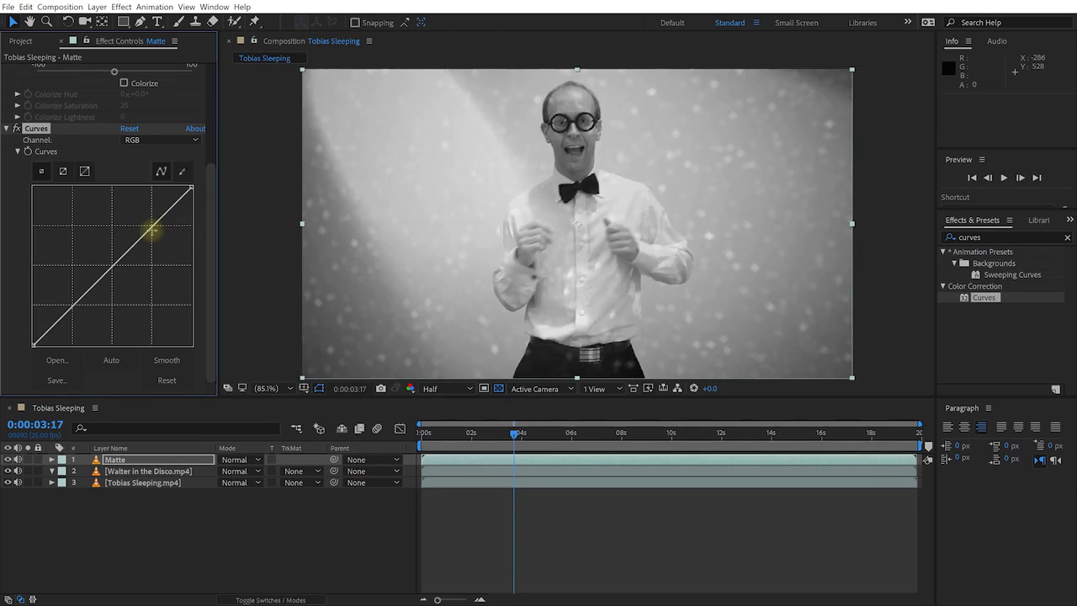
# Shape a steep S-curve with raised highlights and deeper shadows, then preview
pyautogui.moveTo(150, 230); pyautogui.dragTo(138, 223)
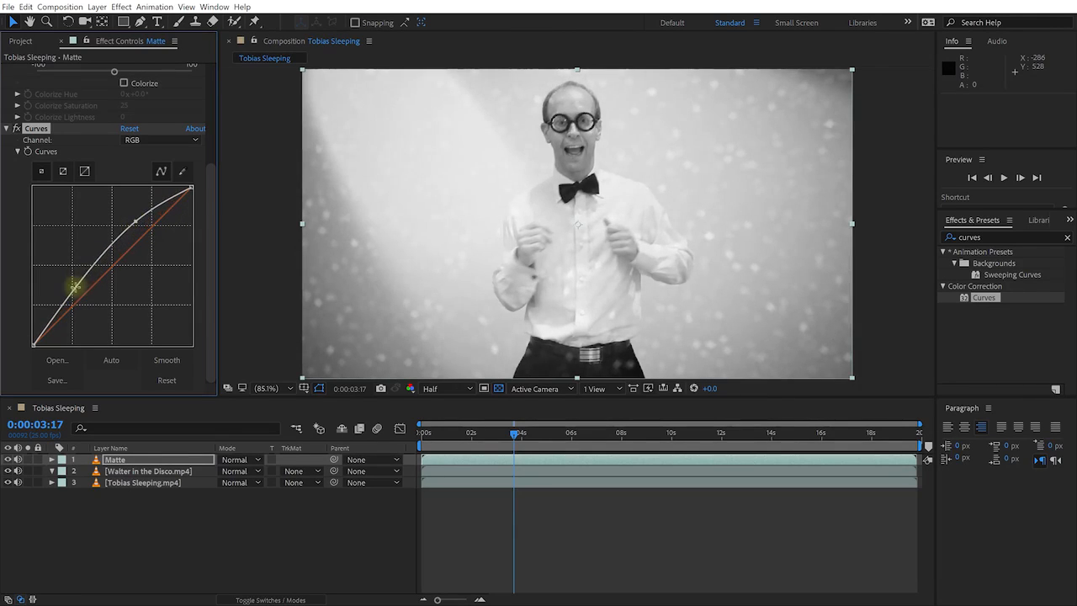
pyautogui.moveTo(76, 288); pyautogui.dragTo(107, 304)
pyautogui.moveTo(135, 222)
pyautogui.mouseDown()
pyautogui.moveTo(144, 228)
pyautogui.moveTo(132, 240)
pyautogui.mouseUp()
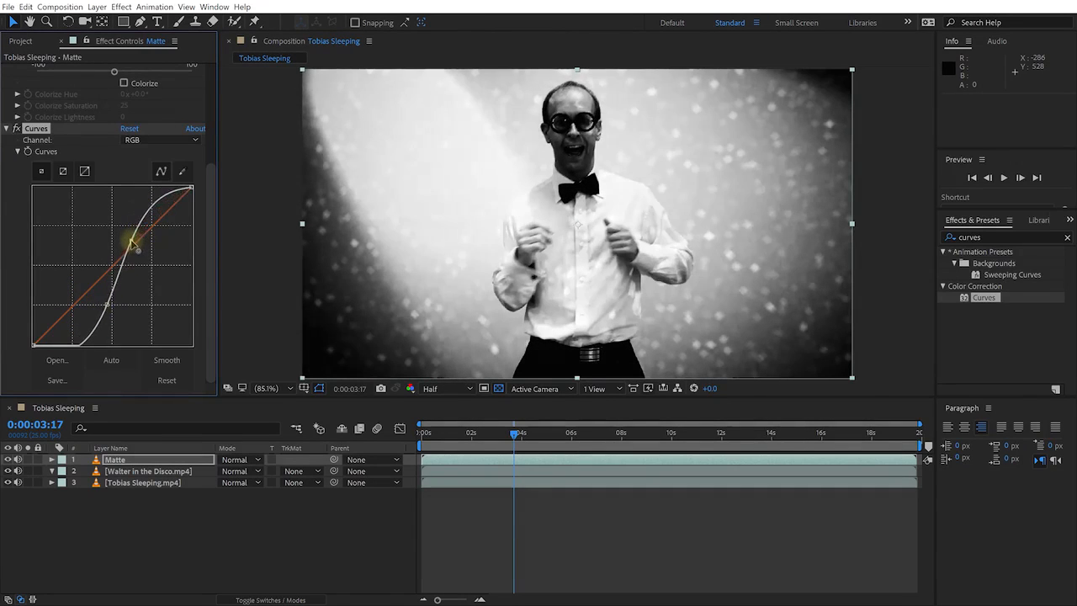
pyautogui.moveTo(113, 306); pyautogui.dragTo(117, 307)
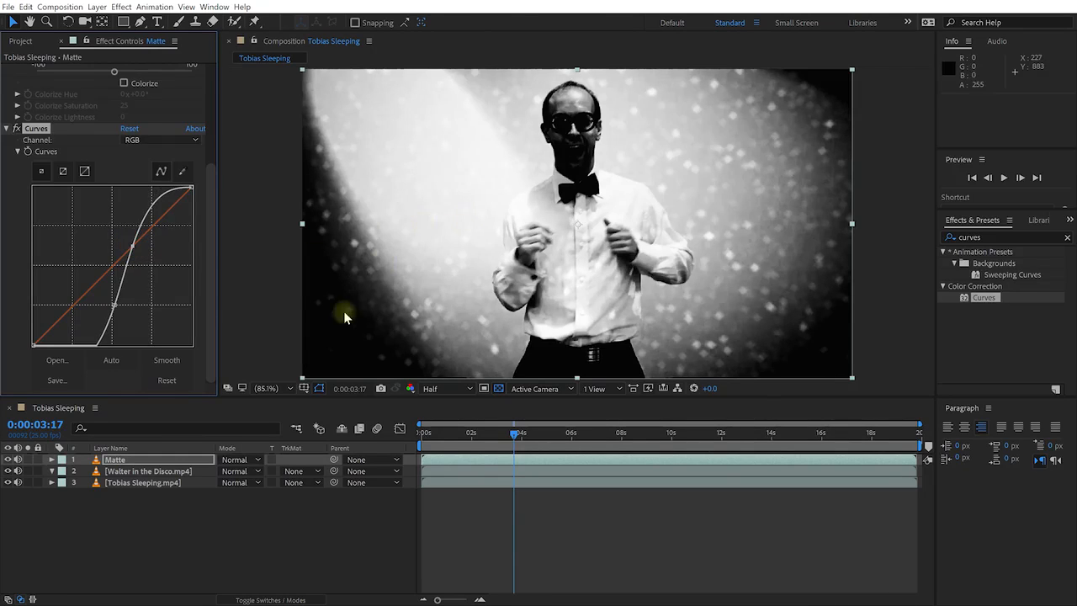
pyautogui.moveTo(132, 245); pyautogui.dragTo(137, 256)
pyautogui.moveTo(115, 305); pyautogui.dragTo(118, 307)
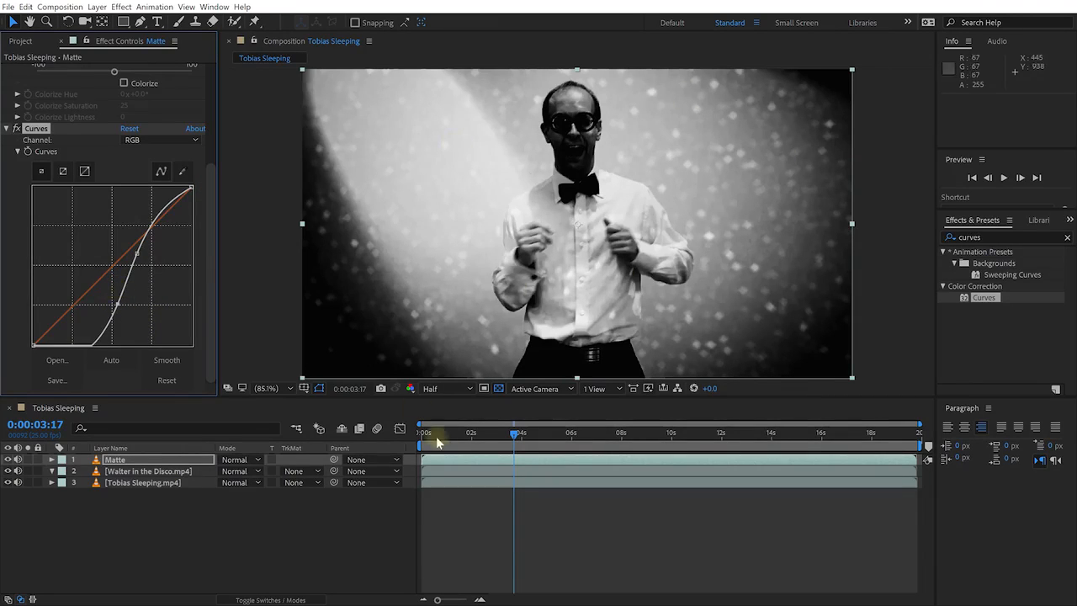
pyautogui.moveTo(518, 437); pyautogui.dragTo(545, 434)
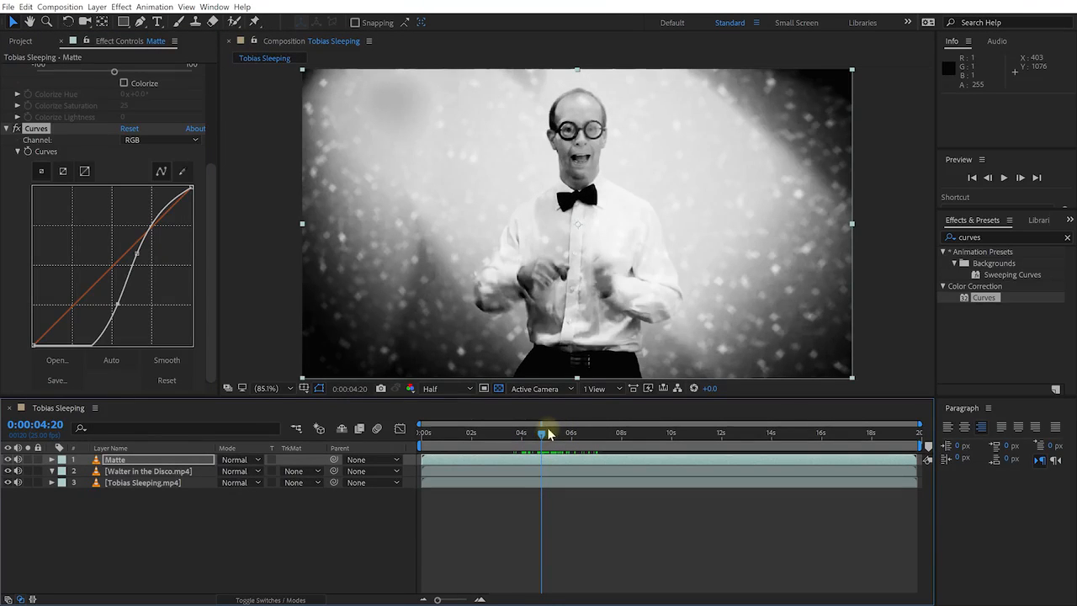
# Set Walter in the Disco.mp4 to Luma Matte "Matte" and scrub to preview the blend
pyautogui.click(139, 472)
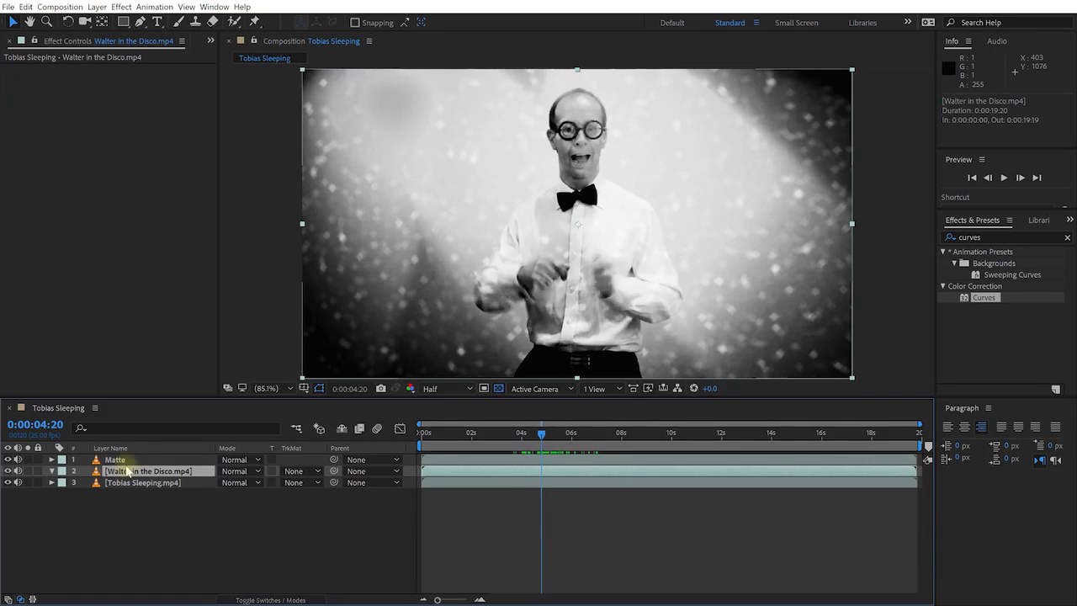
pyautogui.click(315, 474)
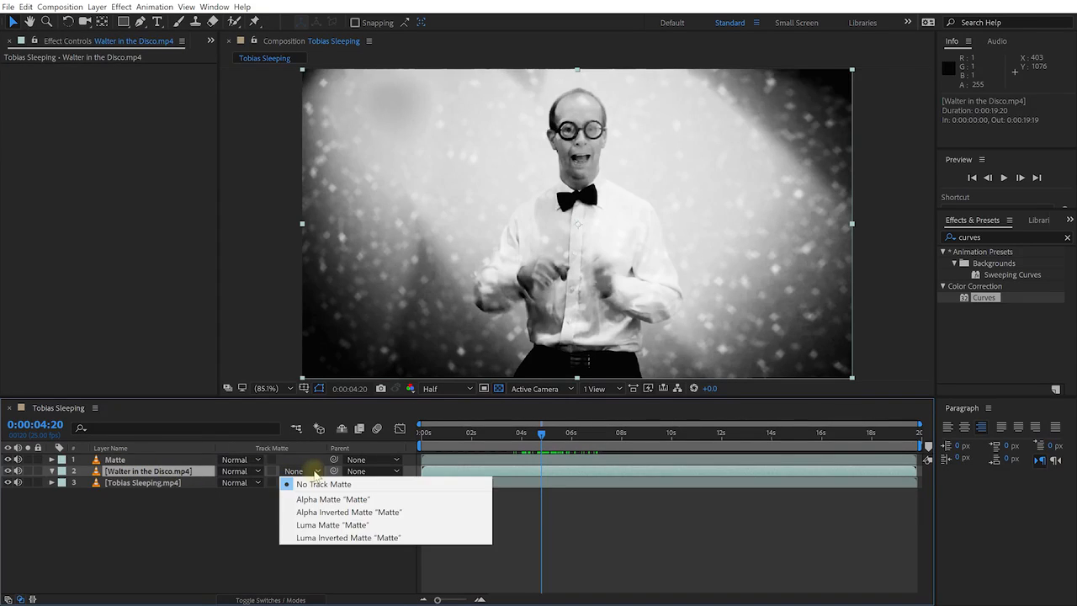
pyautogui.click(387, 525)
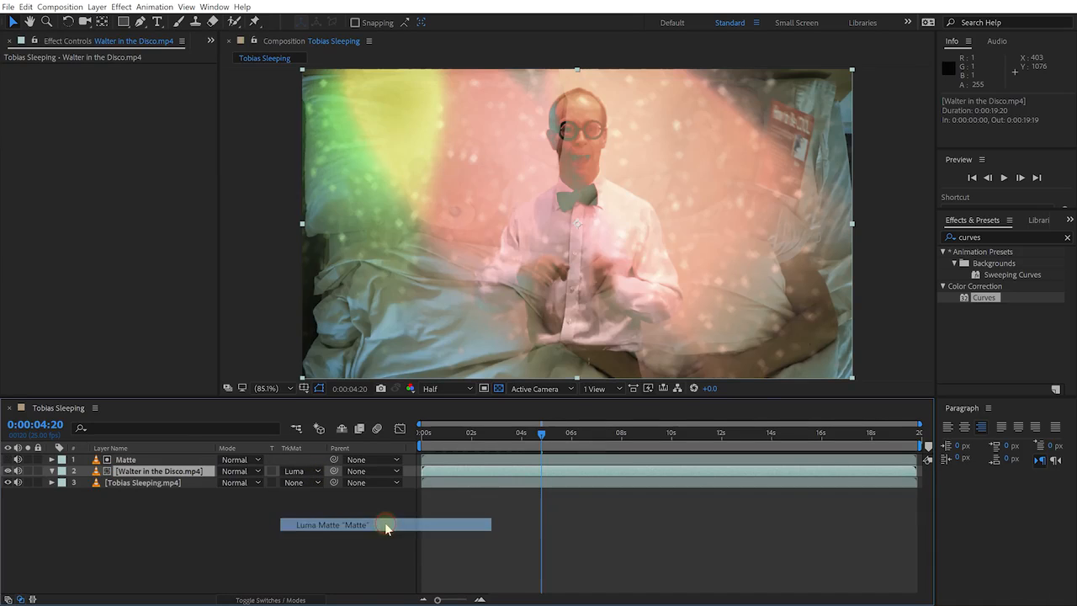
pyautogui.moveTo(539, 435); pyautogui.dragTo(721, 471)
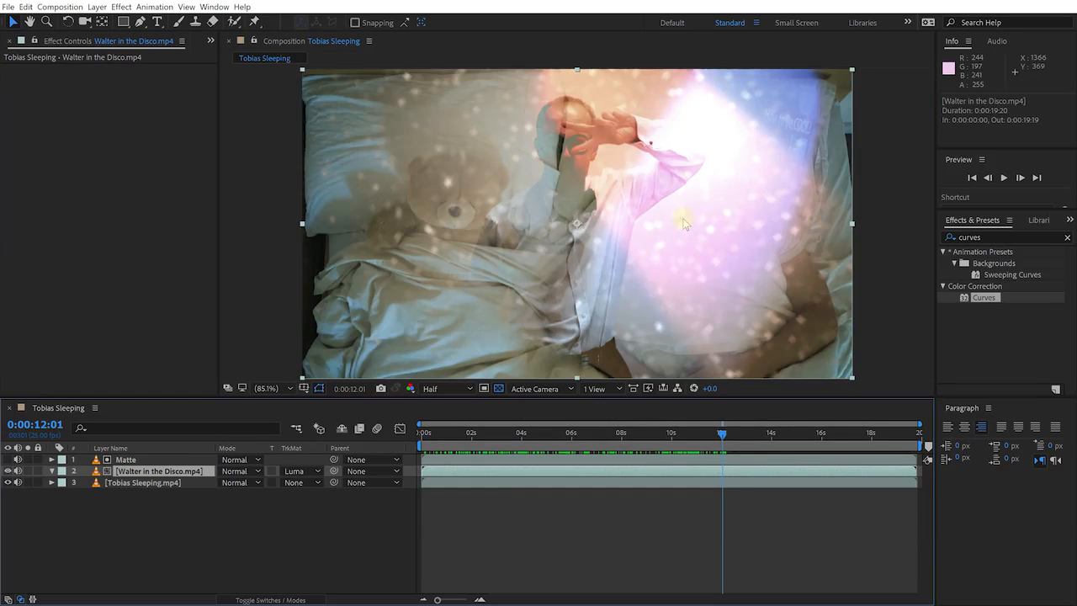
# Set layer 2's track matte to Luma Inverted Matte "Matte" and scrub back to preview the blend
pyautogui.click(318, 473)
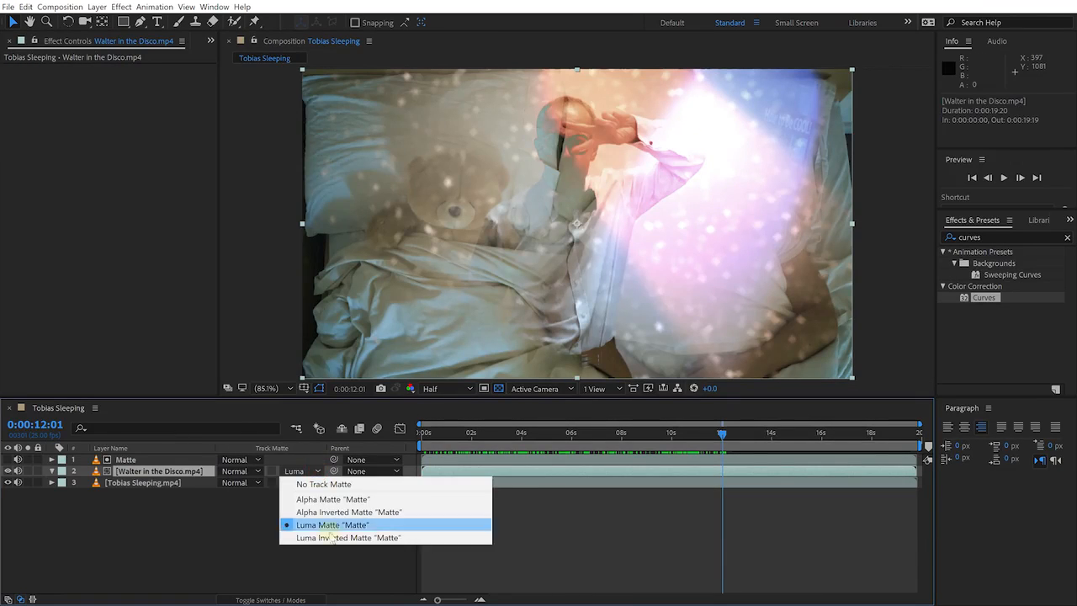
pyautogui.click(331, 537)
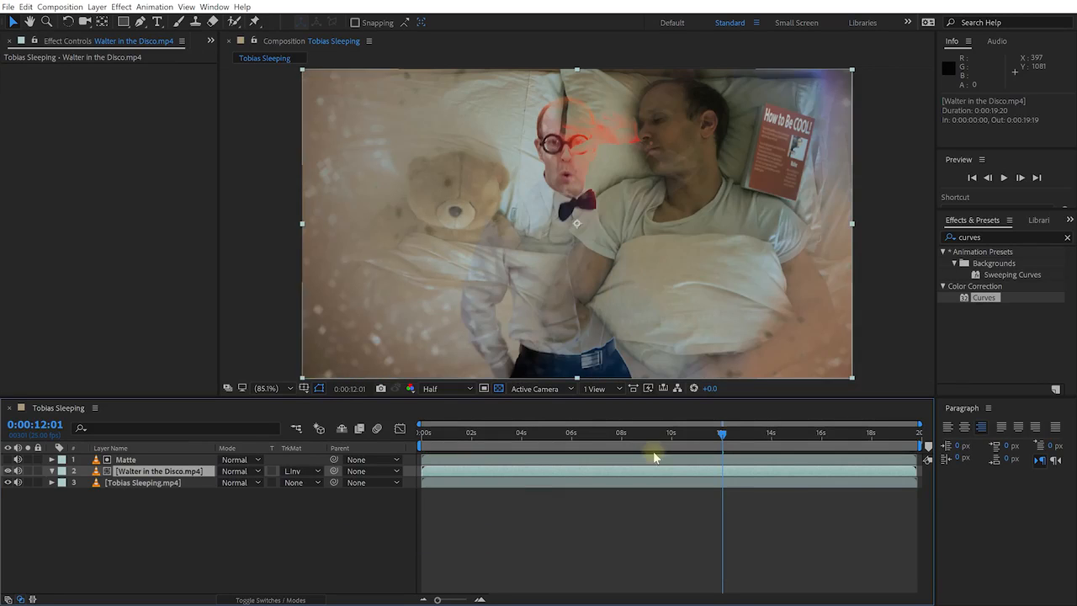
pyautogui.moveTo(721, 434); pyautogui.dragTo(676, 455)
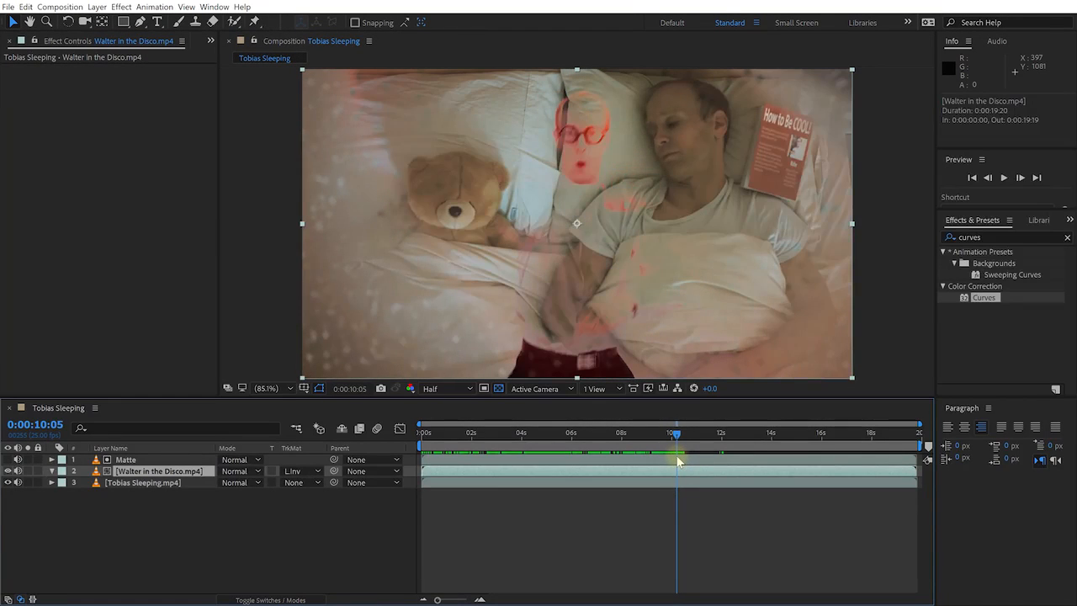